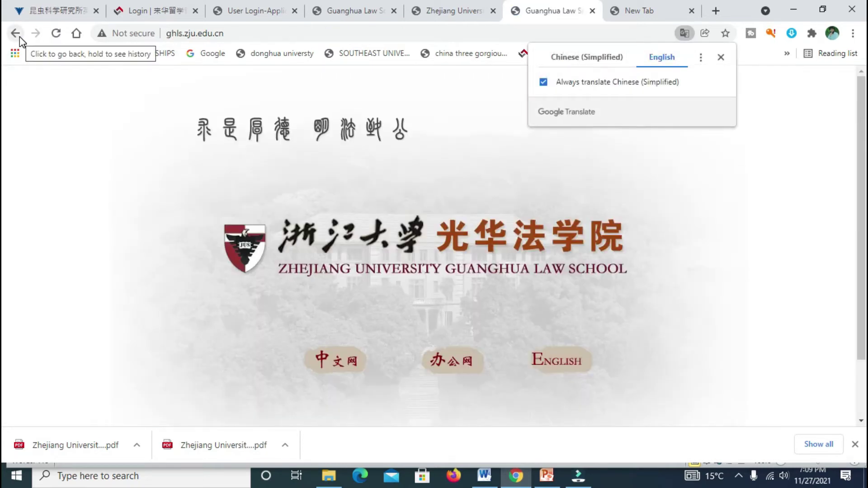
# Return to the English-taught Master's Degree Programs 2022 PDF and look through its program list to the last page.
pyautogui.click(20, 37)
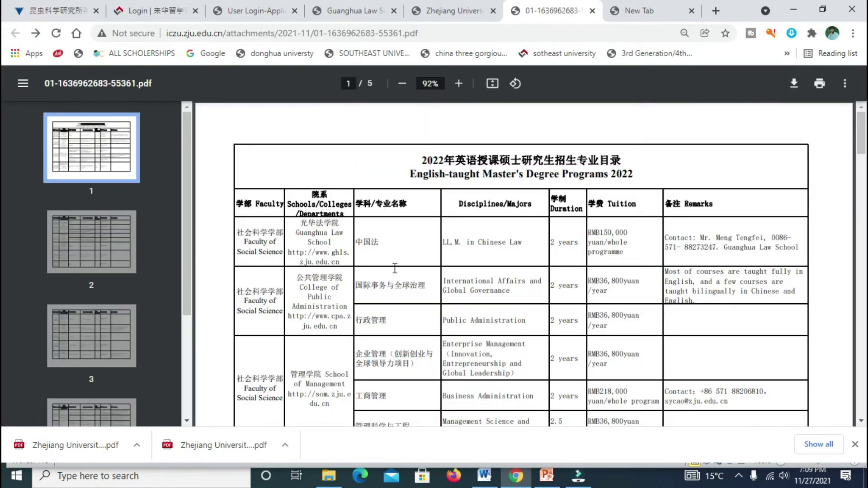
pyautogui.click(423, 31)
pyautogui.click(446, 204)
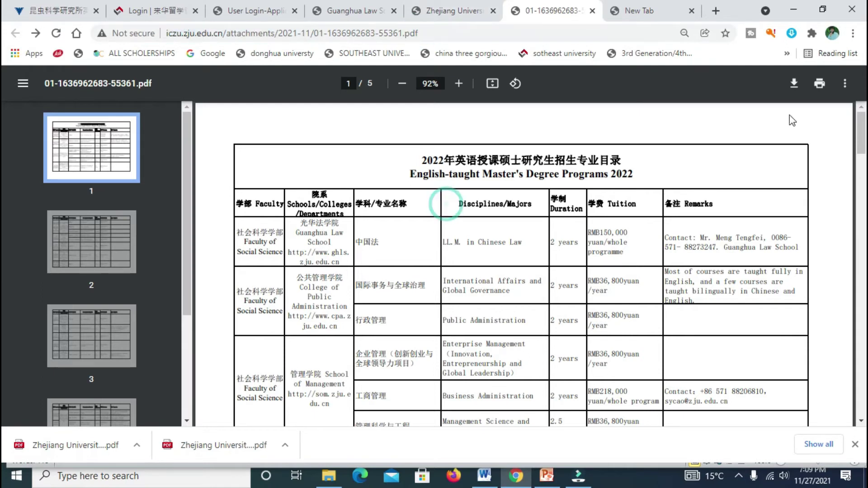
pyautogui.moveTo(866, 130); pyautogui.dragTo(866, 420)
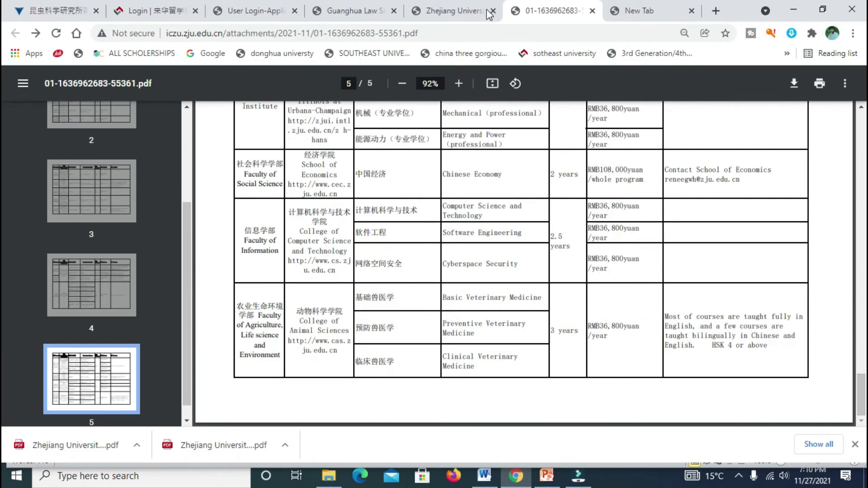
# Switch to the other Guanghua Law School page and return from it to the English-taught Doctoral Degree Programs 2022 PDF.
pyautogui.click(470, 11)
pyautogui.click(355, 10)
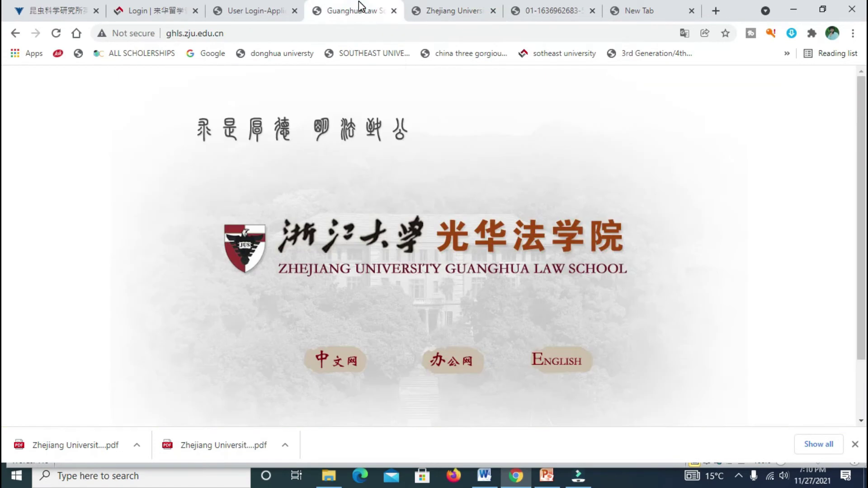
pyautogui.click(254, 9)
pyautogui.click(348, 10)
pyautogui.click(14, 33)
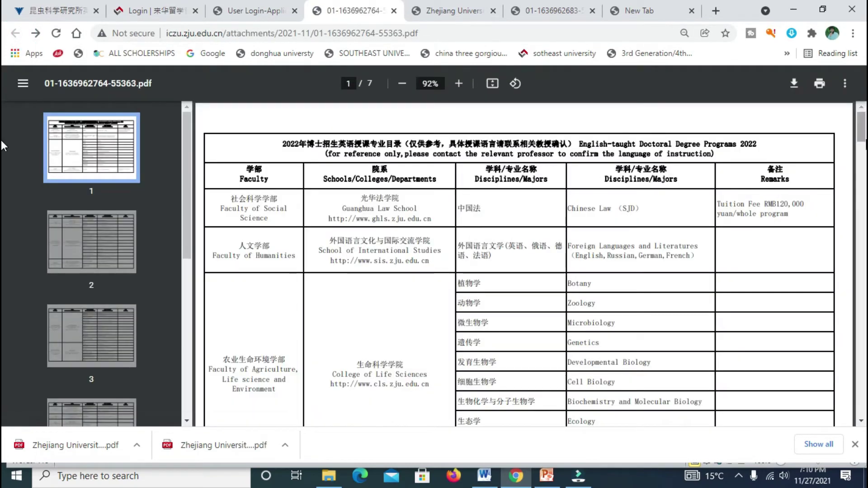
# Visit the College of Life Sciences website linked in the doctoral program list, and return to the PDF.
pyautogui.scroll(-2, 439, 208)
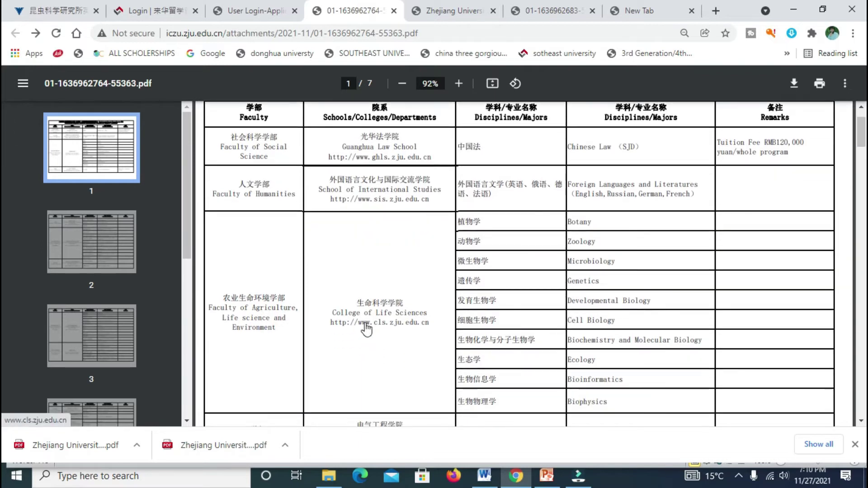
pyautogui.click(372, 322)
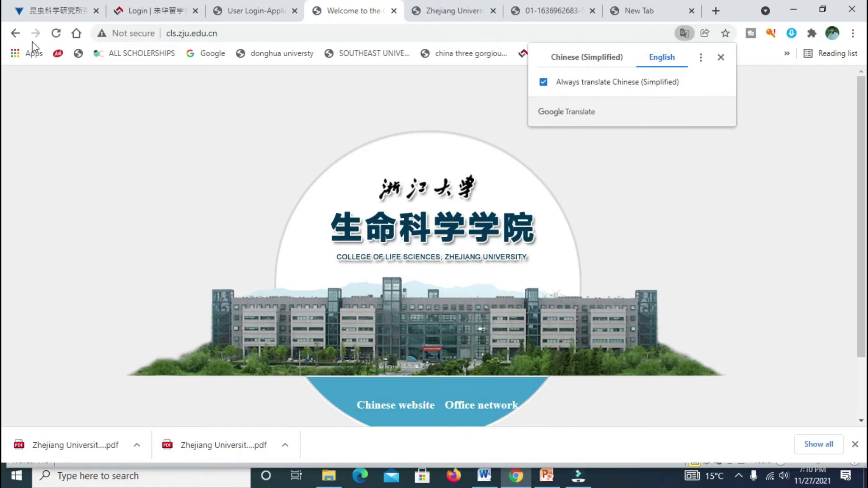
pyautogui.click(16, 33)
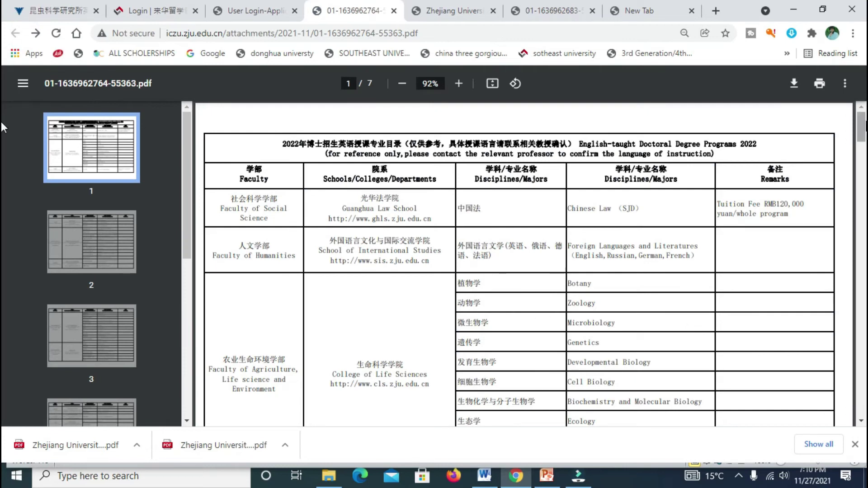
# Look through the doctoral programs down to page 3 and return to the start of the PDF.
pyautogui.moveTo(864, 127); pyautogui.dragTo(865, 192)
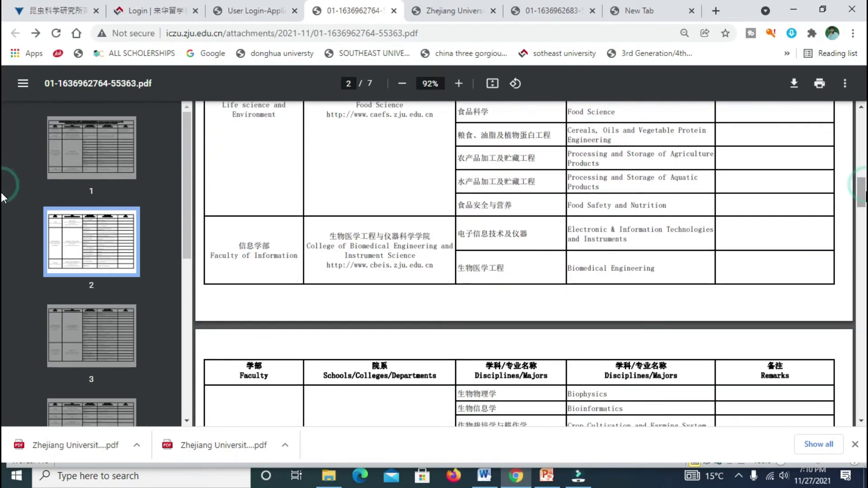
pyautogui.scroll(-15, 2, 198)
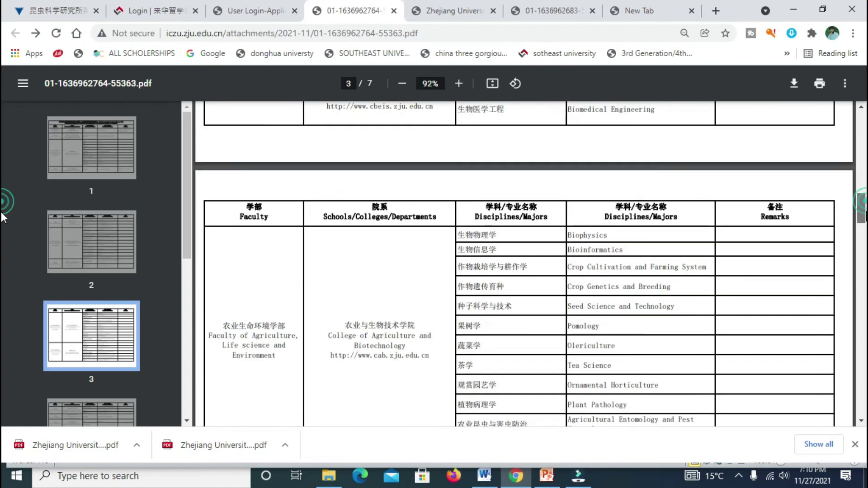
pyautogui.press('Home')
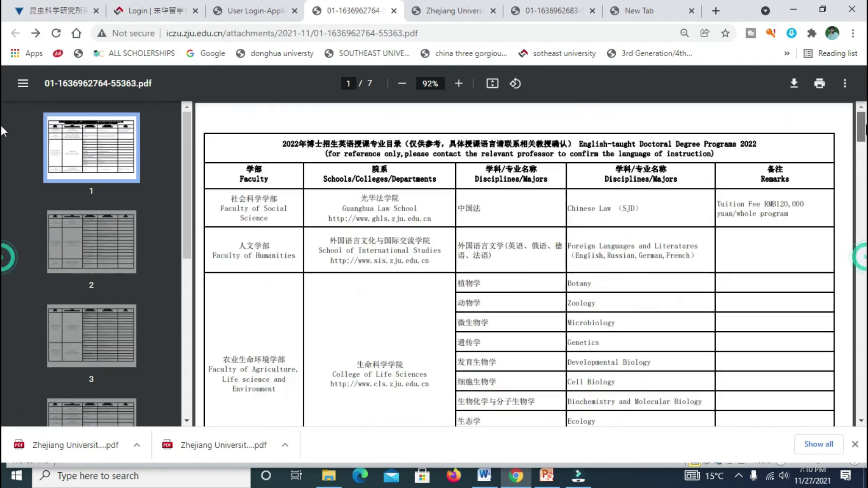
# Bring up the login page of the Chinese Government Scholarship Information System and look over its sign-in form.
pyautogui.click(160, 11)
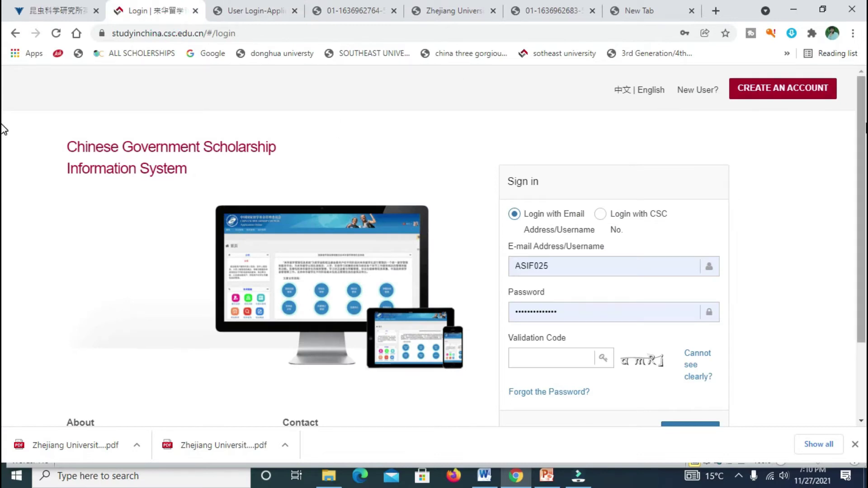
pyautogui.scroll(-1, 4, 130)
pyautogui.scroll(1, 859, 135)
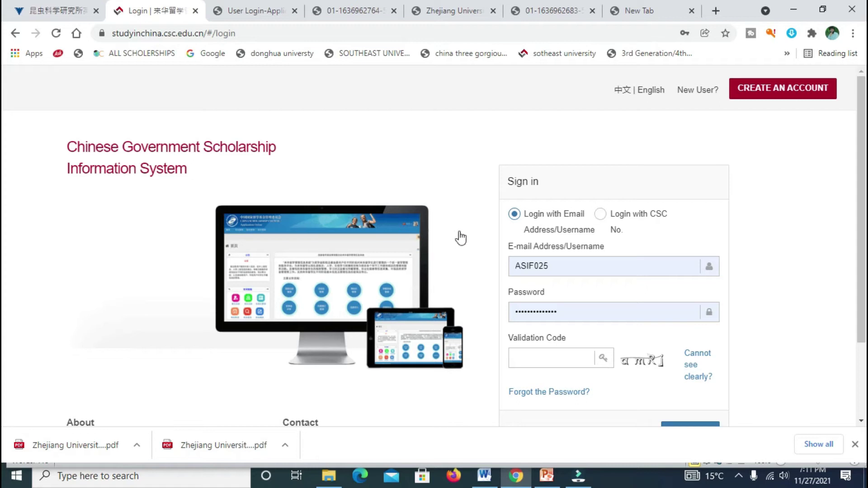
# Try to sign in with the prefilled account details by entering the displayed validation code, and dismiss the resulting message.
pyautogui.click(549, 357)
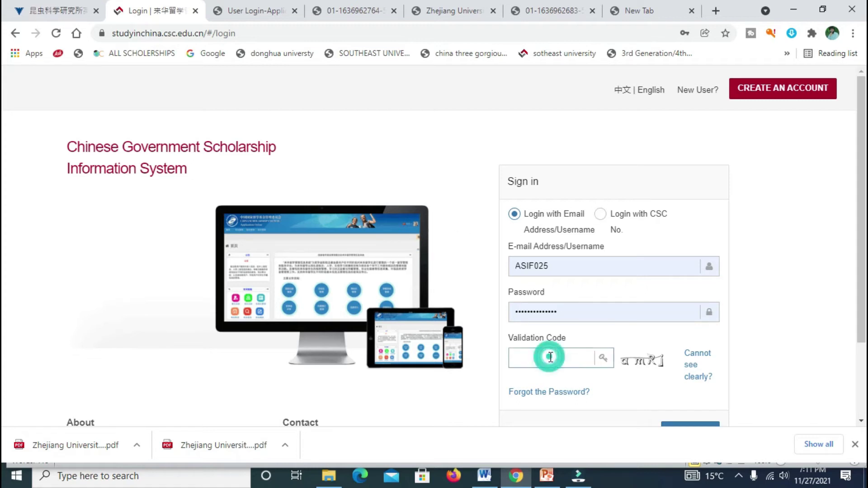
pyautogui.write('amRj')
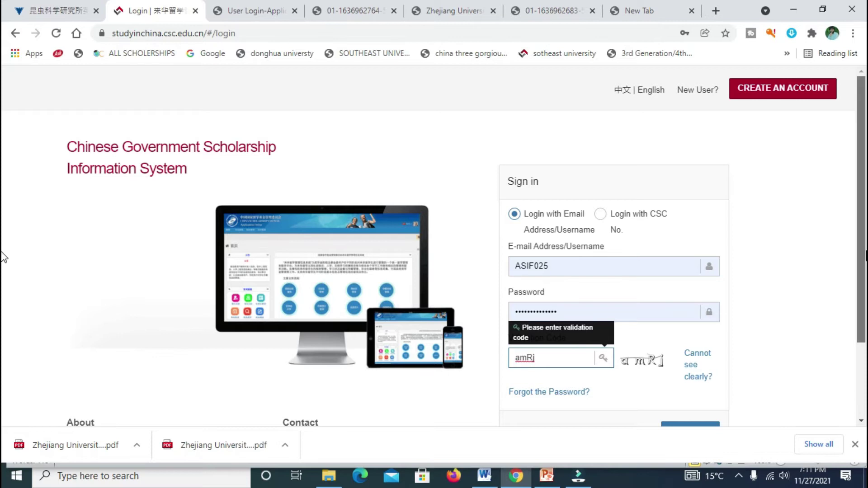
pyautogui.scroll(-1, 861, 316)
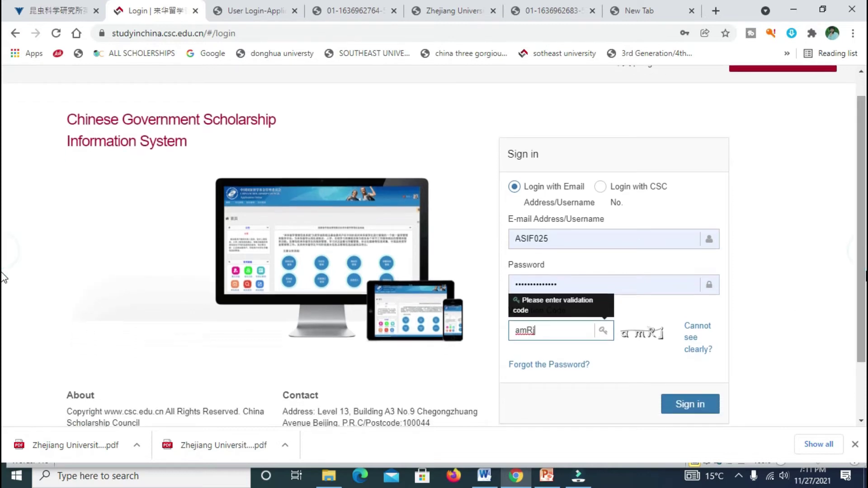
pyautogui.click(690, 405)
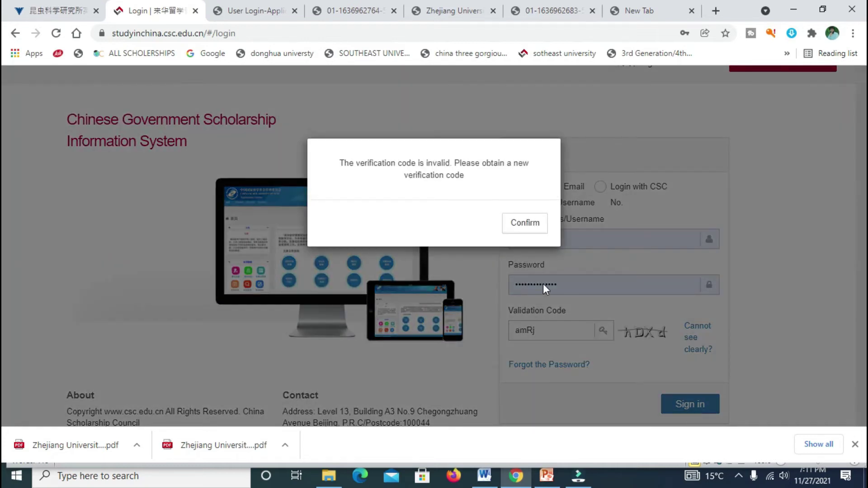
pyautogui.click(523, 223)
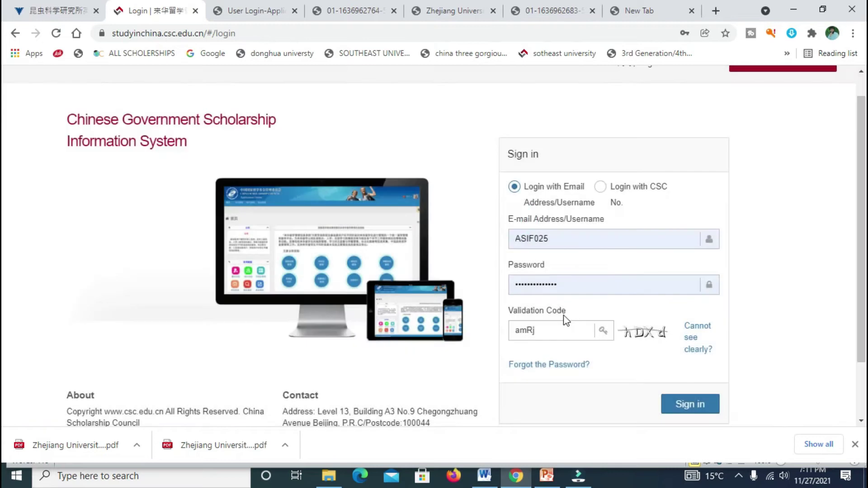
# Replace the validation code with the newly displayed one and sign in to the scholarship system.
pyautogui.moveTo(547, 331); pyautogui.dragTo(444, 341)
pyautogui.write('h')
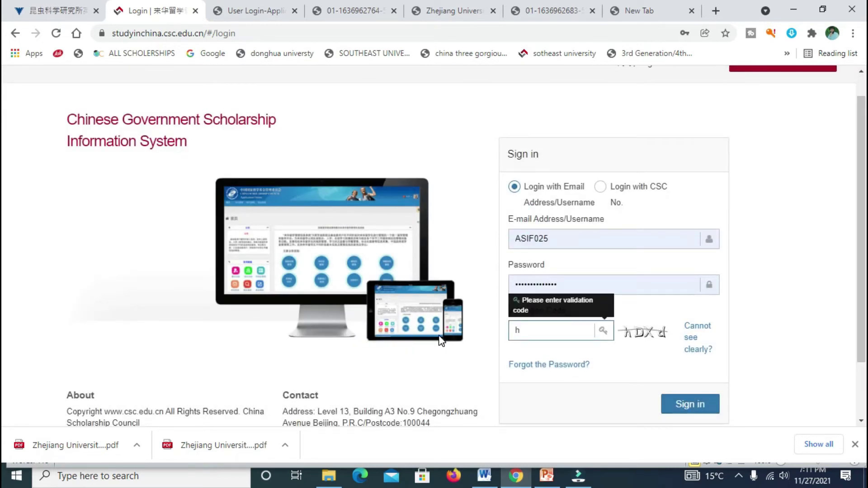
pyautogui.hotkey('ctrl', 'd')
pyautogui.click(519, 329)
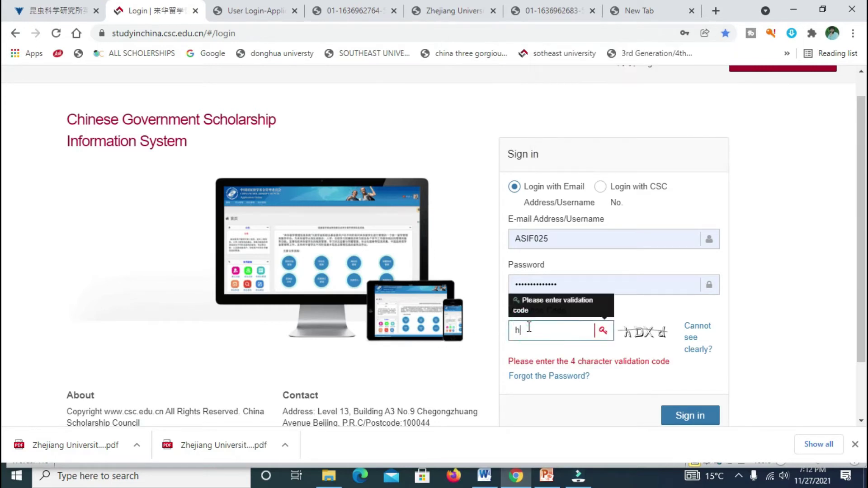
pyautogui.write('DXd')
pyautogui.click(698, 419)
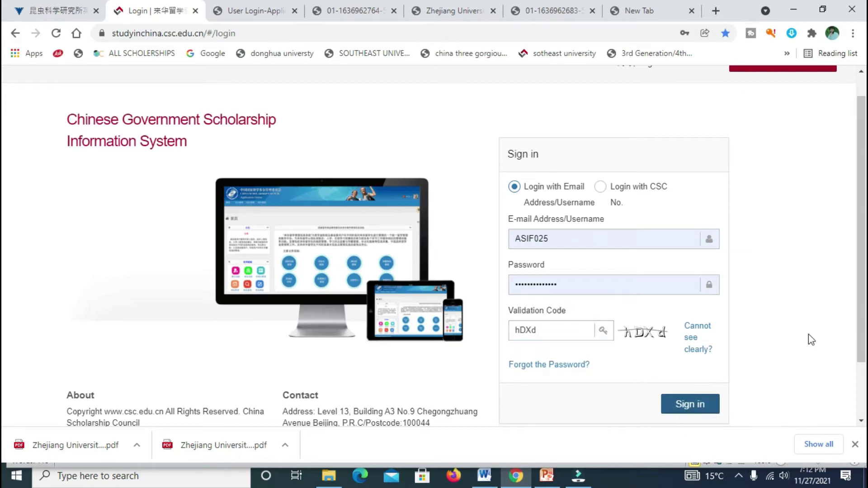
pyautogui.click(689, 407)
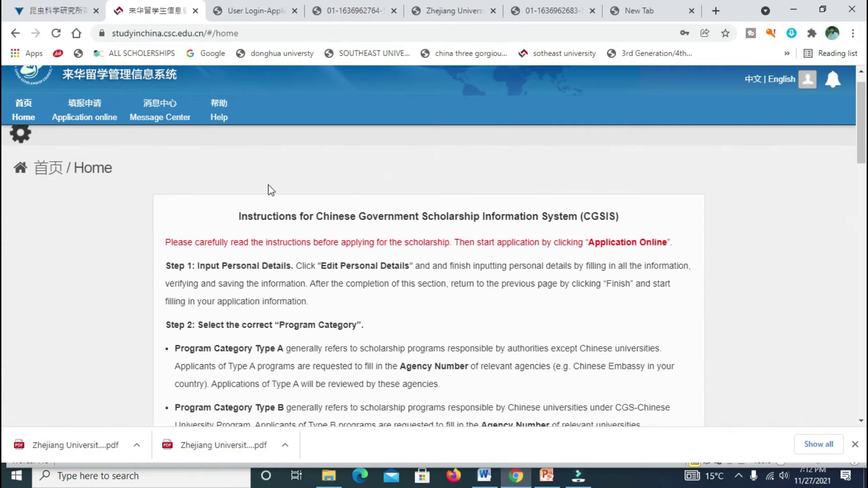
# Open the list of my applications from the online application page and try to add a new application.
pyautogui.click(73, 123)
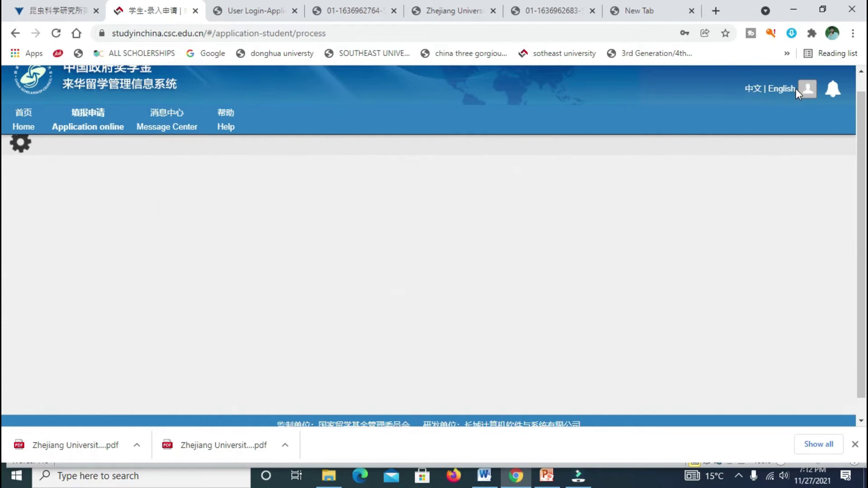
pyautogui.scroll(-2, 521, 134)
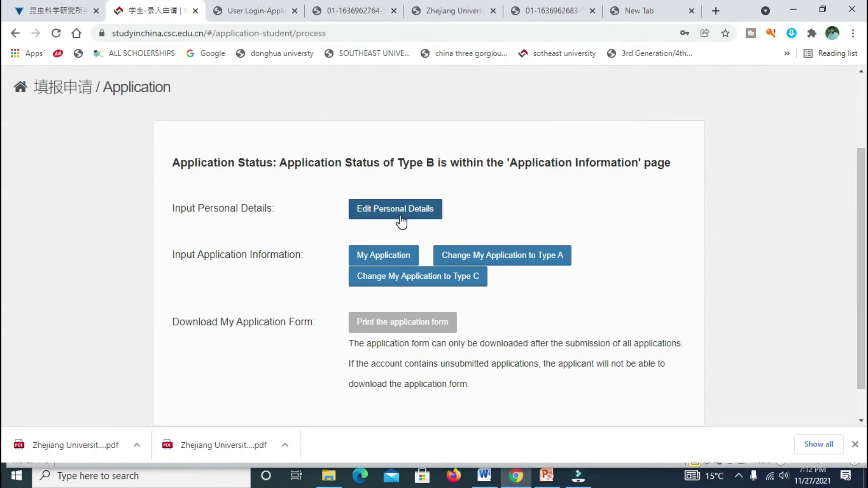
pyautogui.click(386, 254)
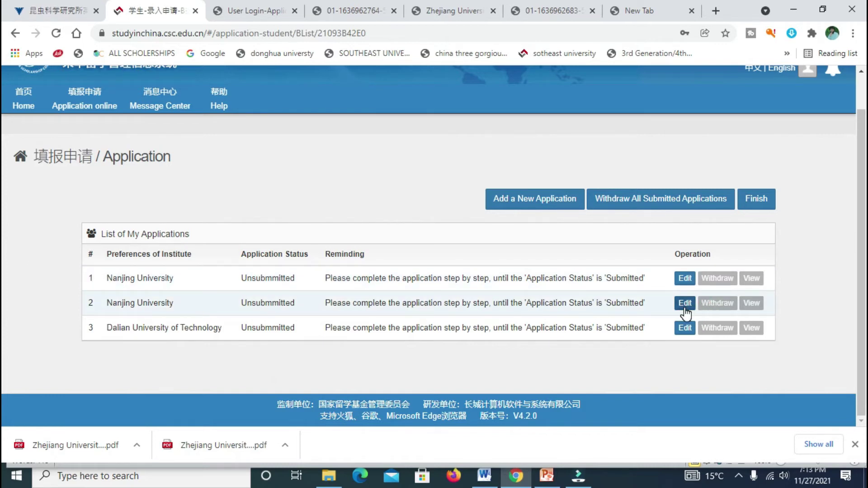
pyautogui.click(534, 199)
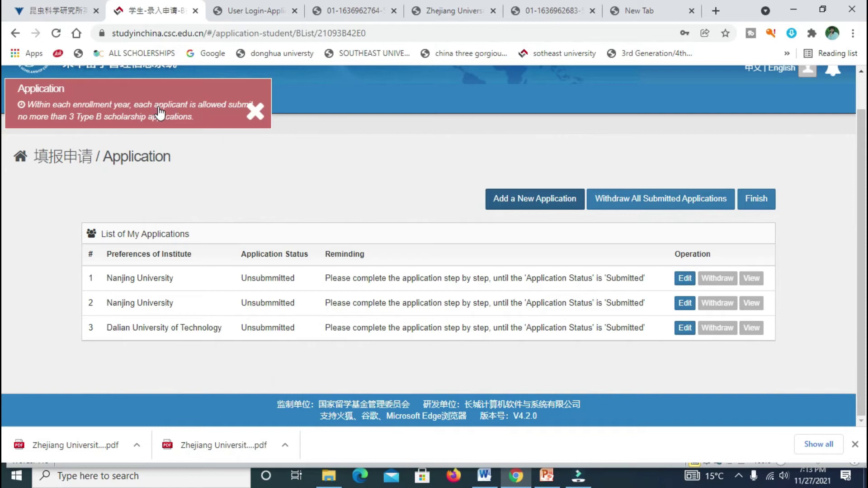
pyautogui.click(234, 116)
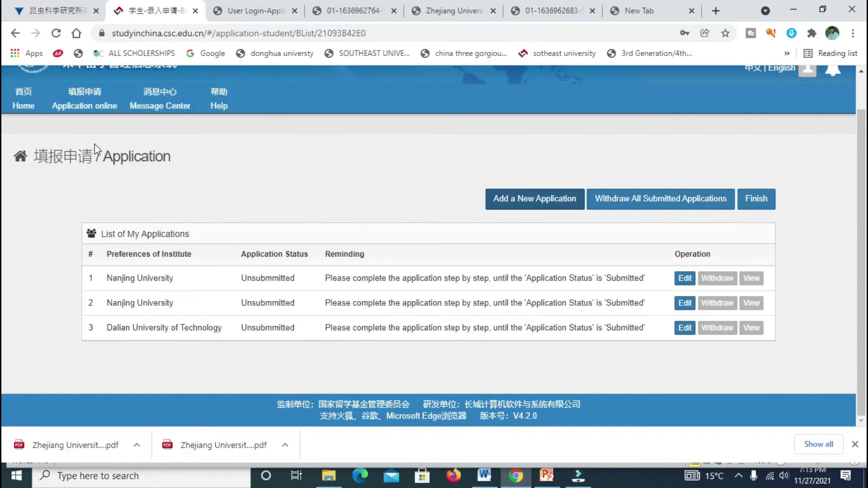
# Edit the second Nanjing University application, setting its Agency No. to Zhejiang University's 10335, taken from the Required documents slide in PowerPoint.
pyautogui.click(684, 303)
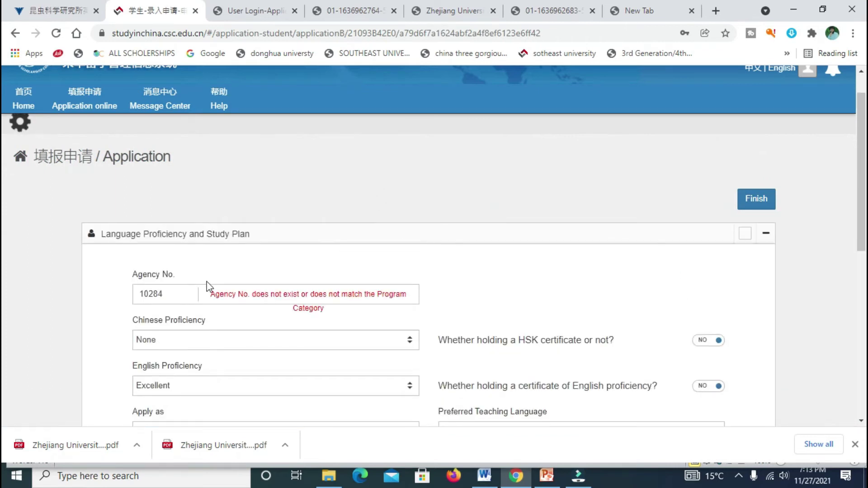
pyautogui.click(171, 293)
pyautogui.doubleClick(171, 293)
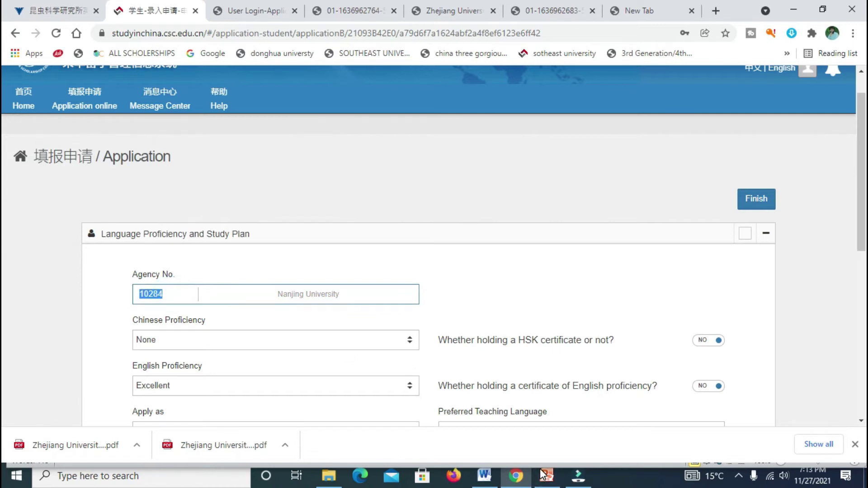
pyautogui.moveTo(546, 479)
pyautogui.click(546, 441)
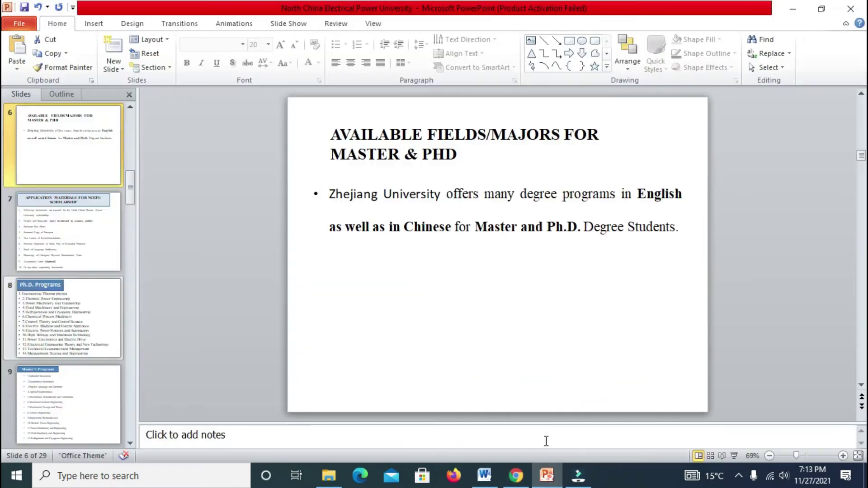
pyautogui.scroll(3, 551, 349)
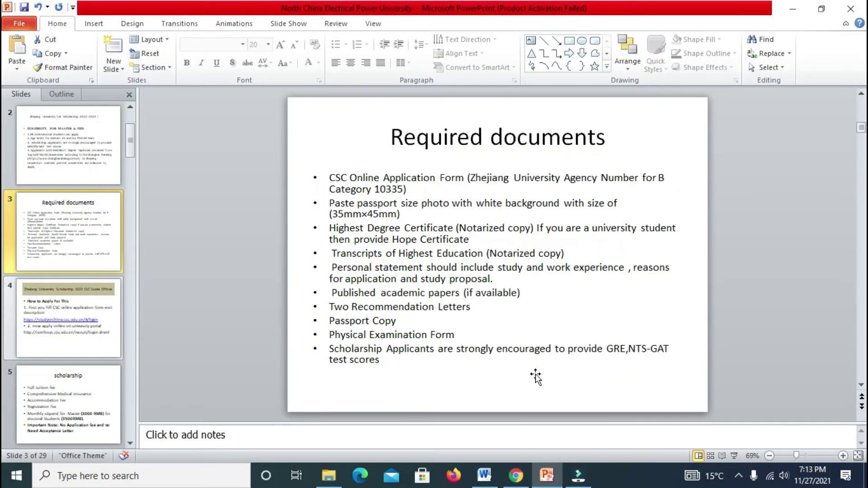
pyautogui.click(516, 475)
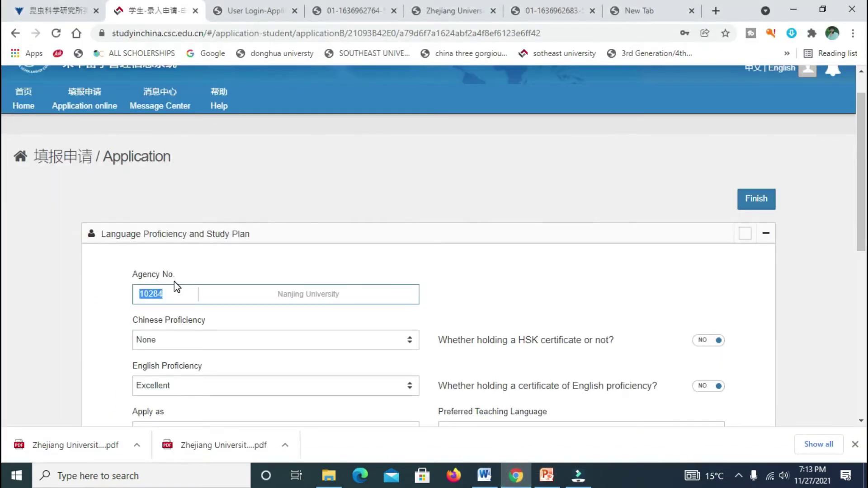
pyautogui.write('10335')
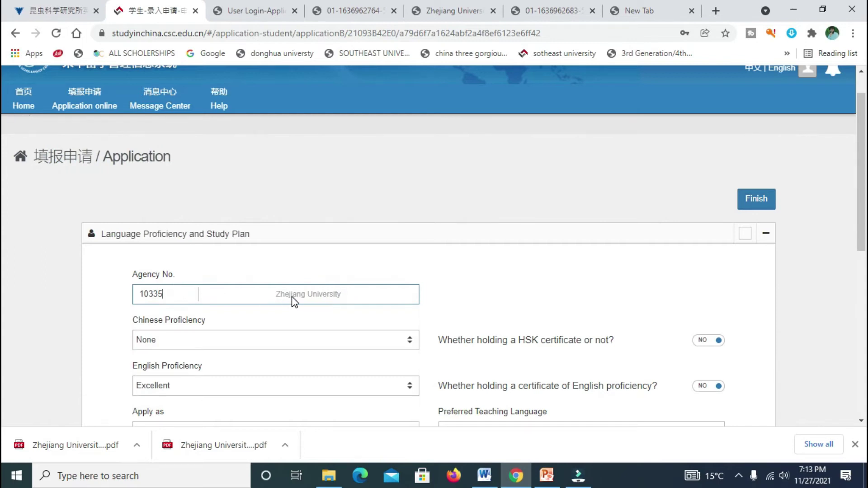
pyautogui.click(290, 315)
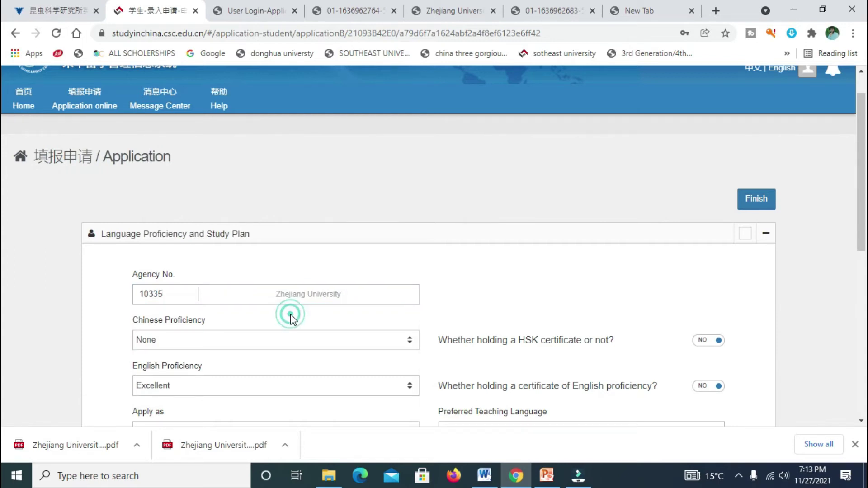
pyautogui.scroll(-2, 4, 195)
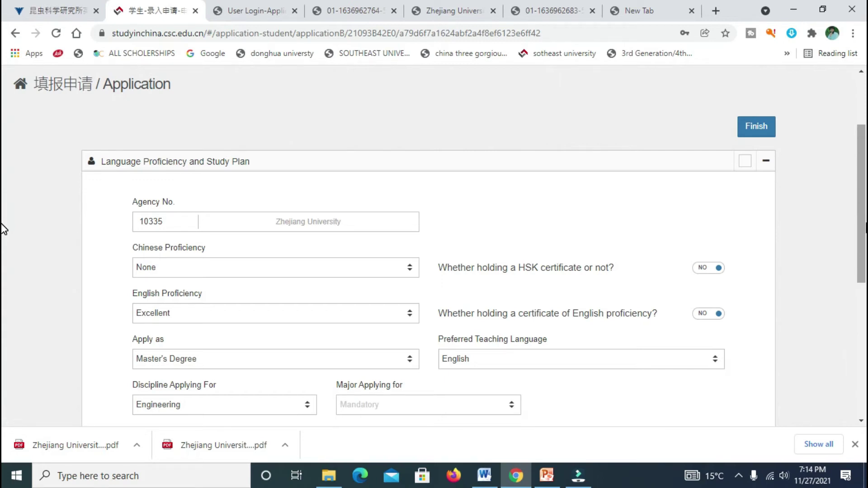
# Select English as the preferred teaching language in the Language Proficiency and Study Plan form.
pyautogui.scroll(-1, 4, 253)
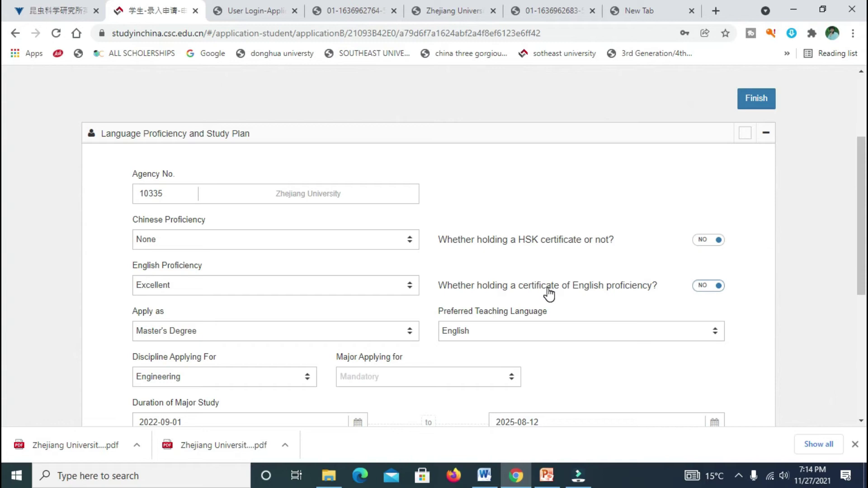
pyautogui.scroll(-3, 4, 272)
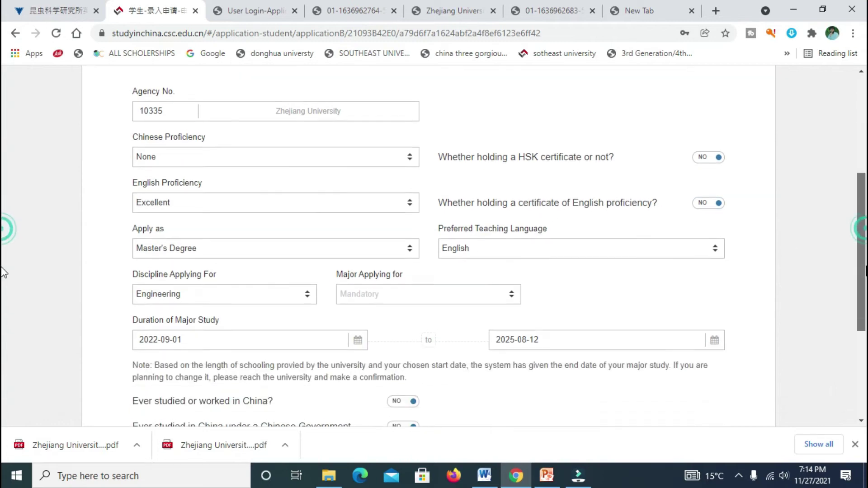
pyautogui.click(531, 246)
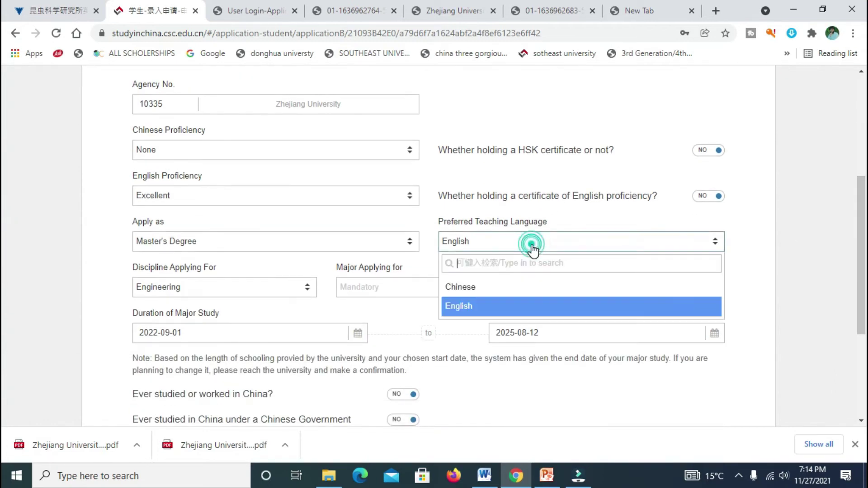
pyautogui.click(468, 304)
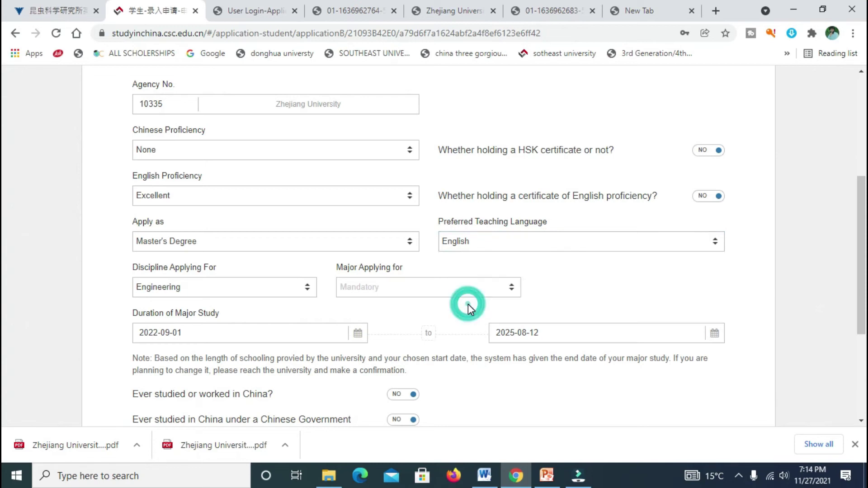
# Look through the disciplines offered for a Master's Degree application and the English proficiency levels.
pyautogui.click(211, 292)
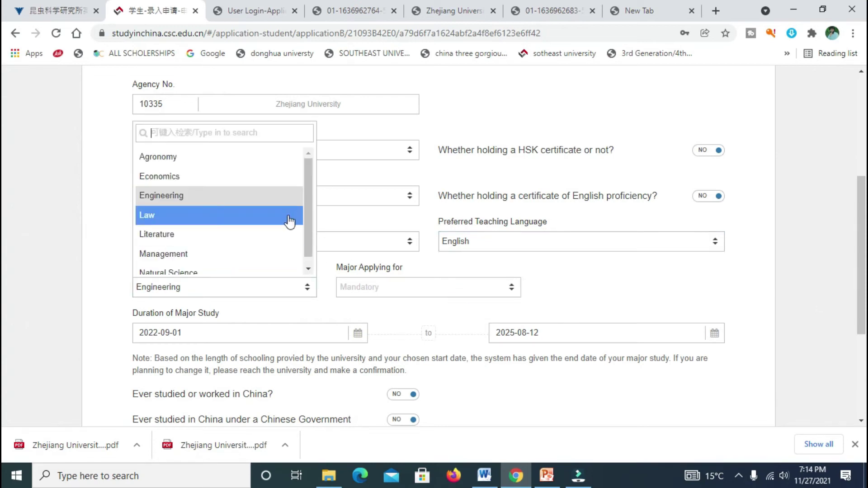
pyautogui.moveTo(304, 213); pyautogui.dragTo(316, 168)
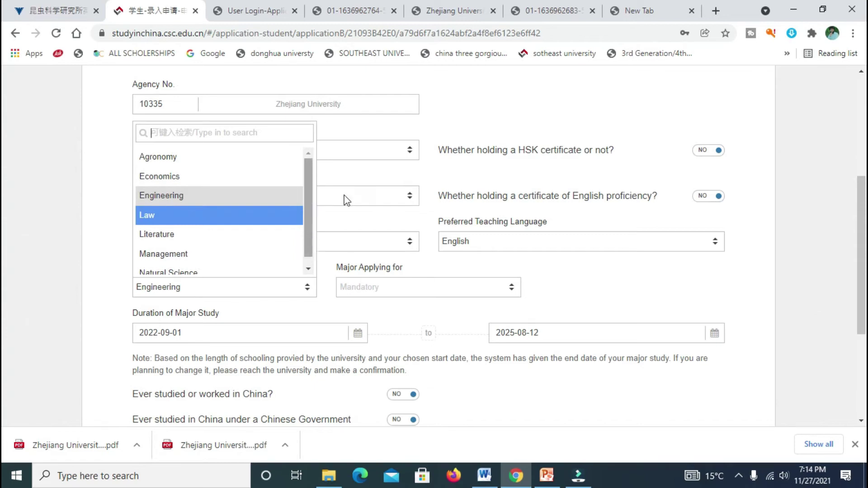
pyautogui.click(478, 126)
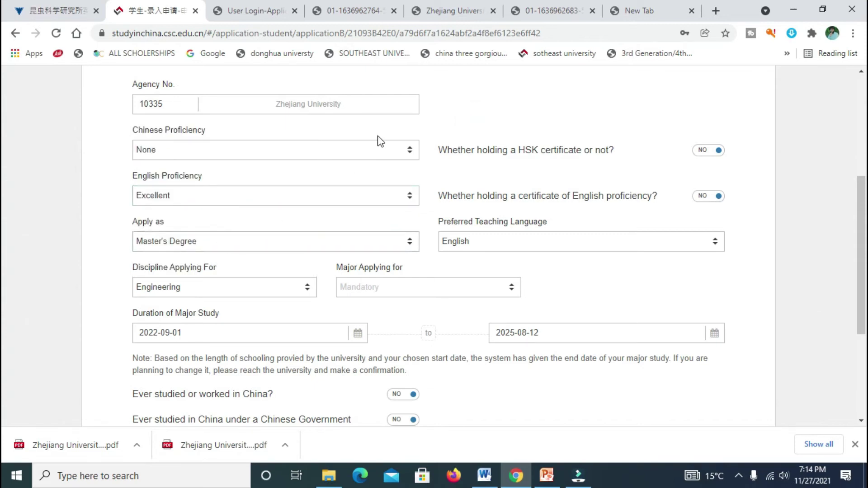
pyautogui.click(253, 290)
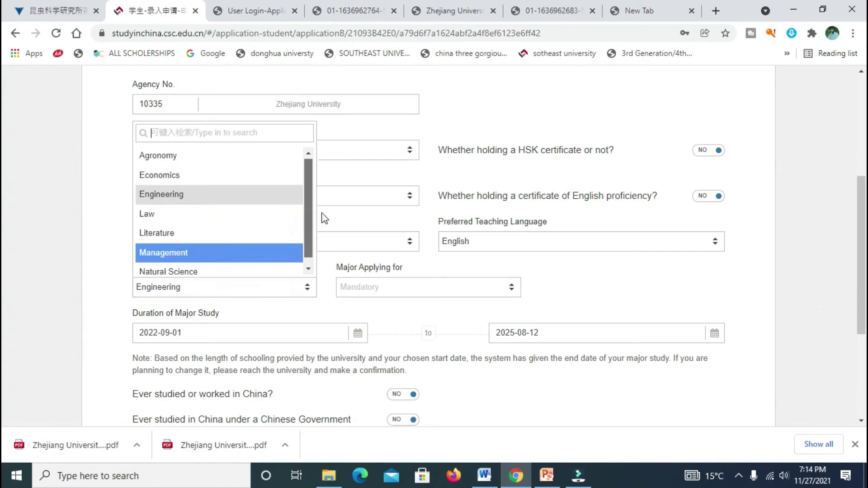
pyautogui.click(397, 201)
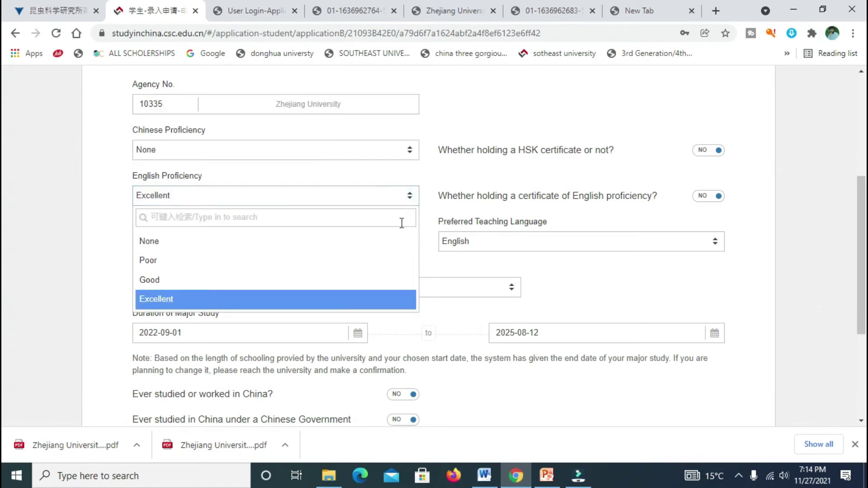
pyautogui.click(392, 177)
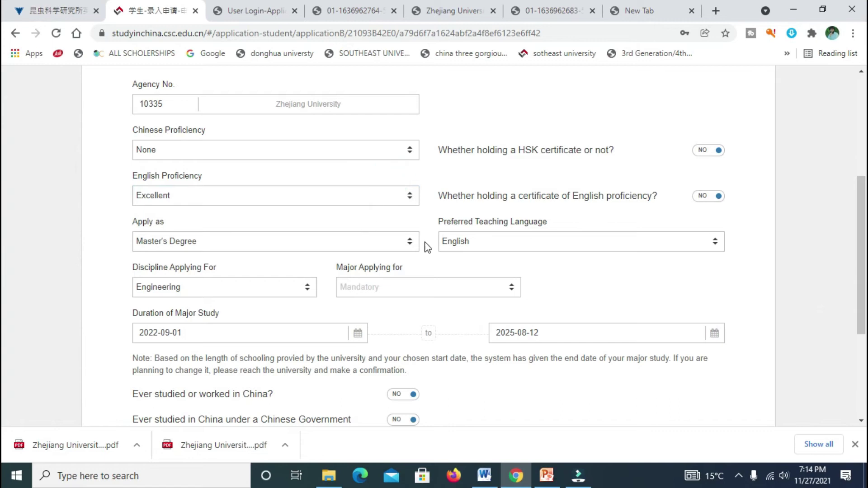
# Set the application level to Doctor's Degree and choose Engineering from the disciplines offered for it.
pyautogui.click(405, 247)
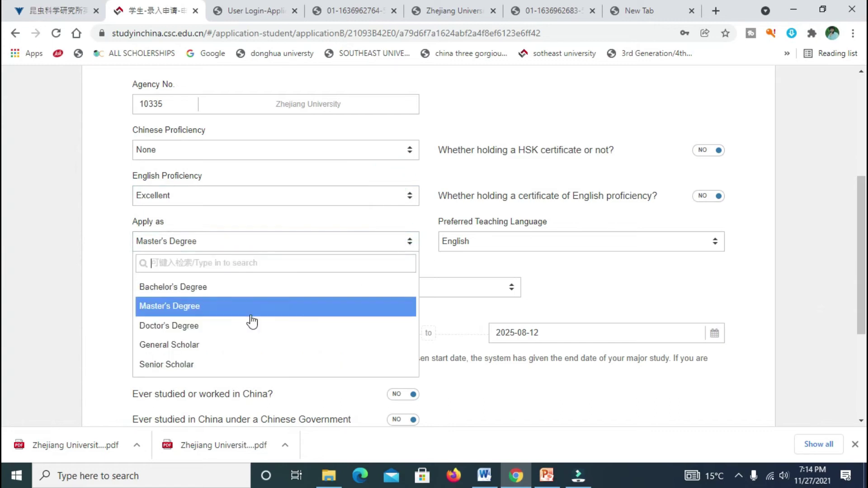
pyautogui.click(216, 326)
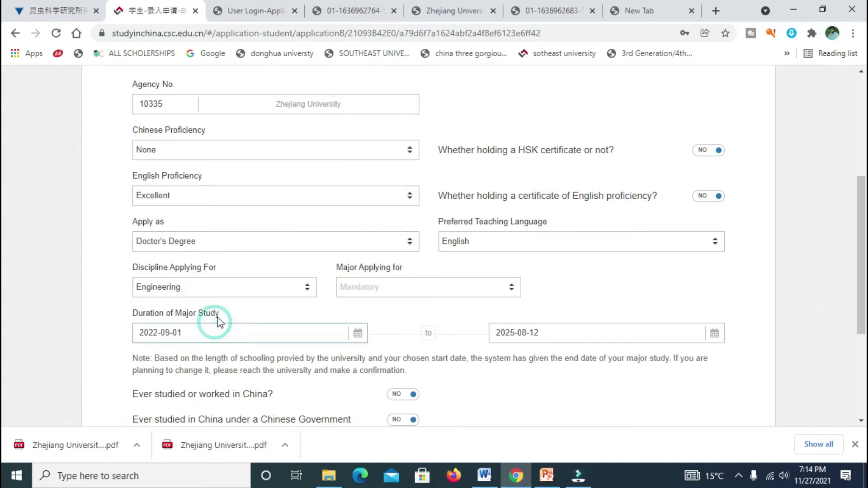
pyautogui.click(294, 296)
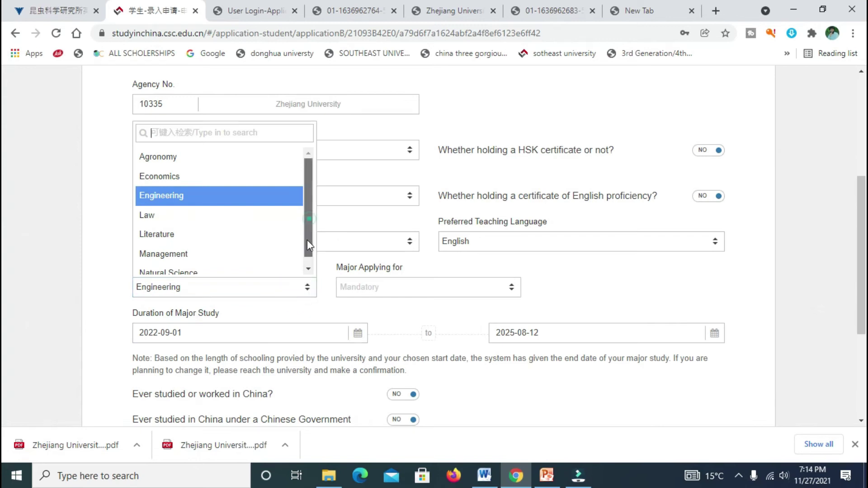
pyautogui.click(306, 276)
pyautogui.click(297, 288)
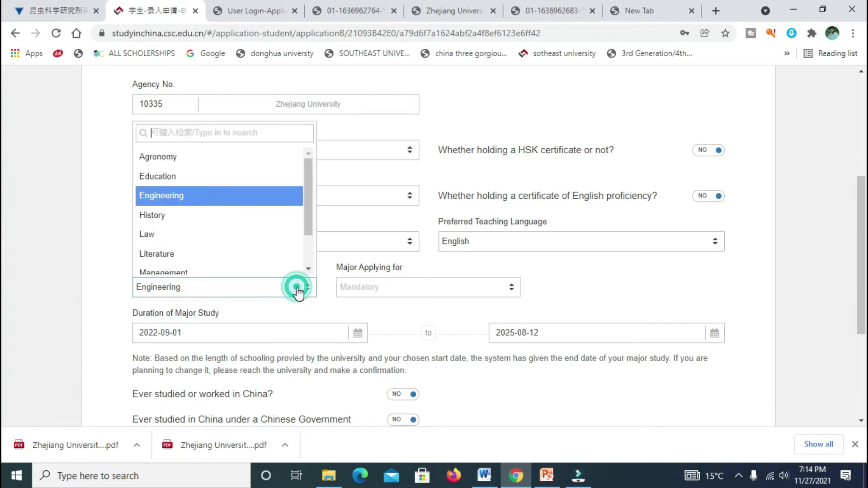
pyautogui.moveTo(312, 228); pyautogui.dragTo(322, 186)
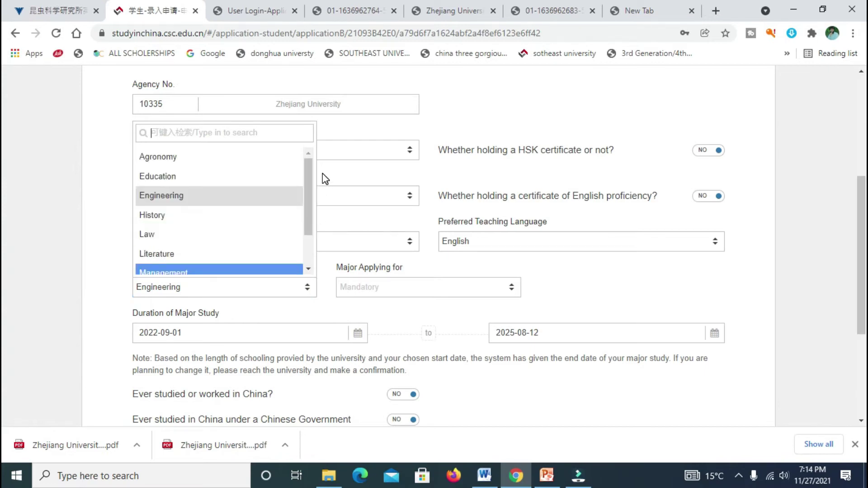
pyautogui.click(245, 204)
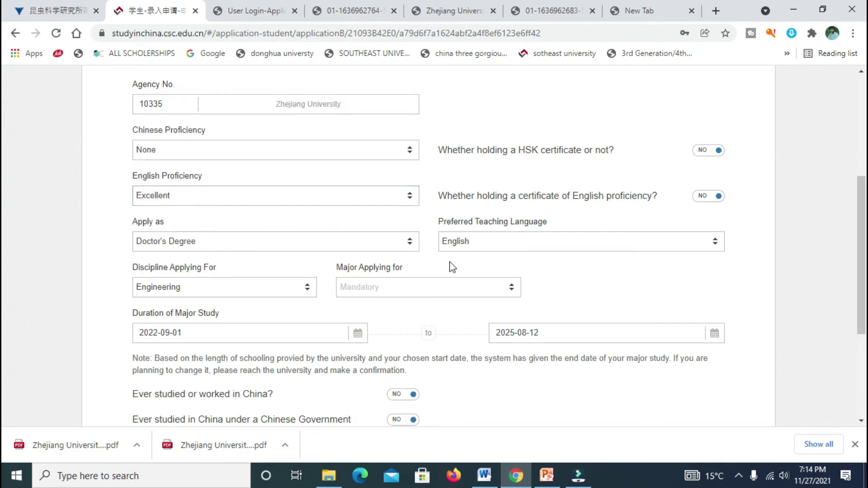
# Browse the Engineering majors available for the Doctor's Degree and view the date options for the start of major study.
pyautogui.click(452, 288)
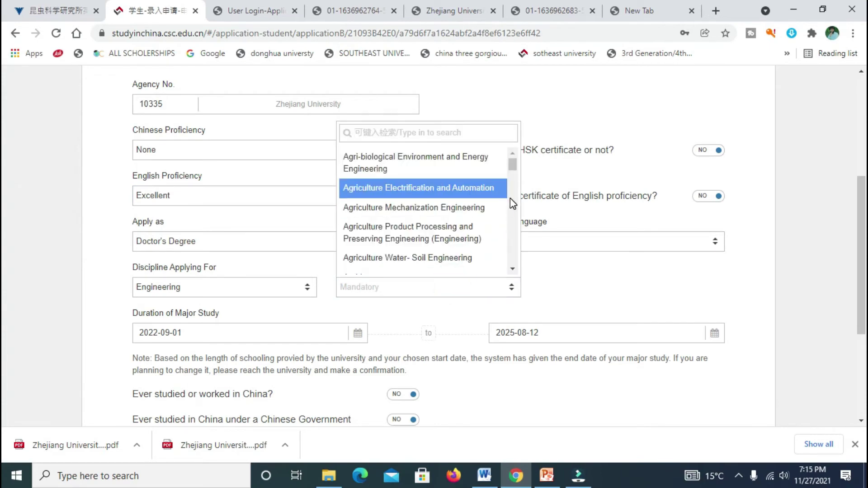
pyautogui.moveTo(513, 165); pyautogui.dragTo(512, 207)
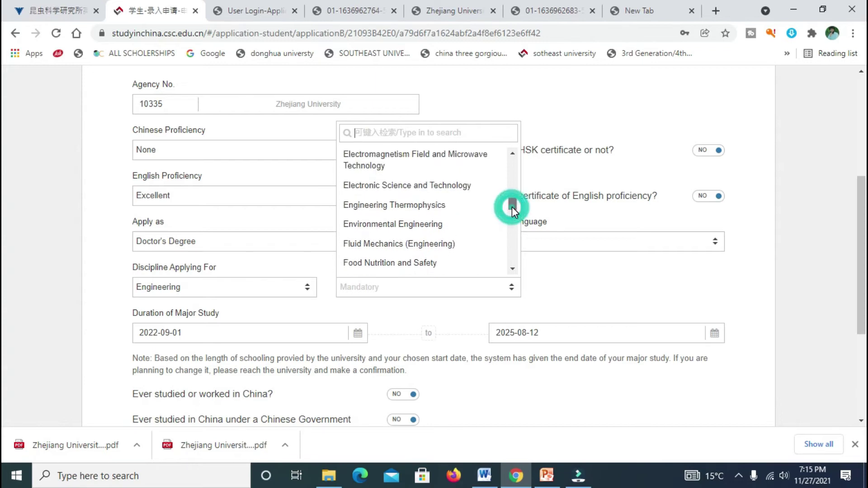
pyautogui.click(558, 299)
pyautogui.scroll(-2, 2, 253)
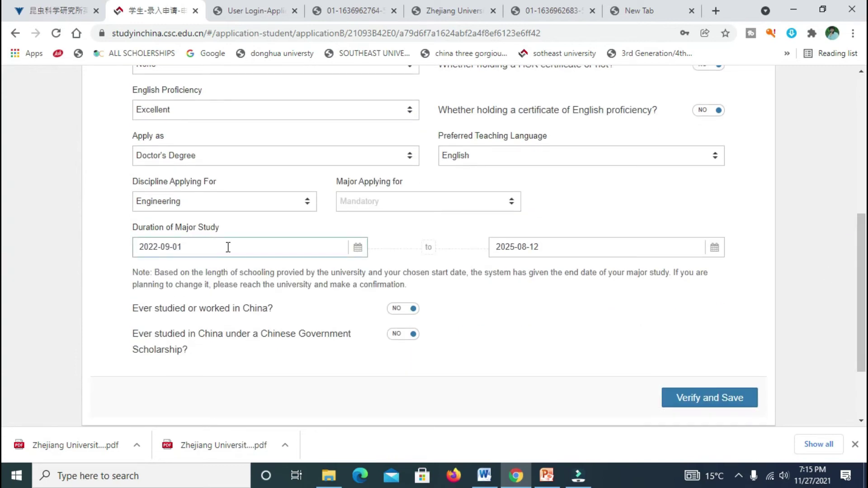
pyautogui.click(287, 251)
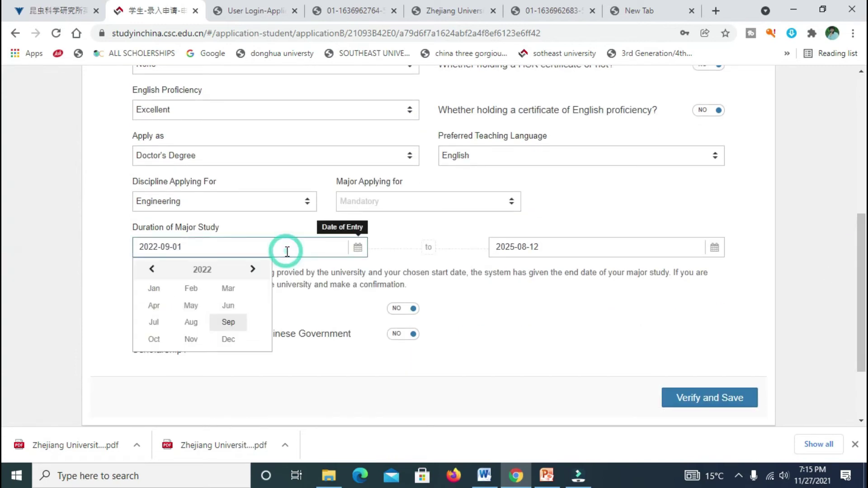
pyautogui.click(480, 331)
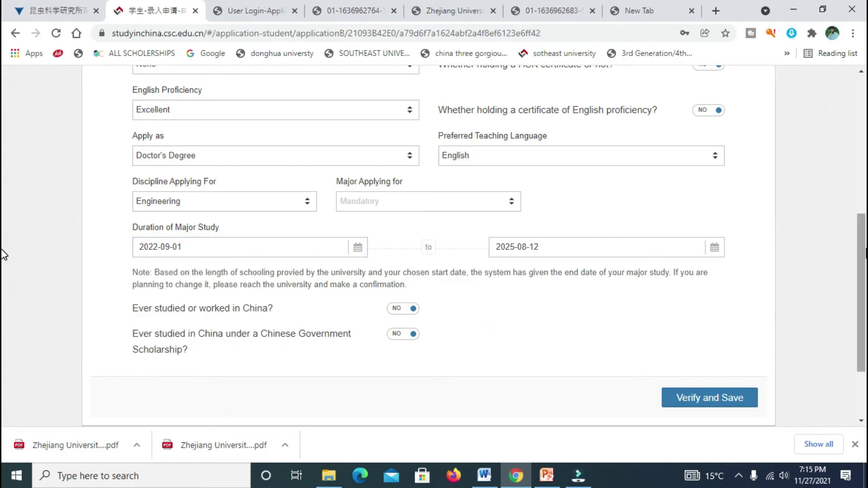
# Review the study plan form through to its end and expand the Supporting Documents section.
pyautogui.scroll(-1, 2, 253)
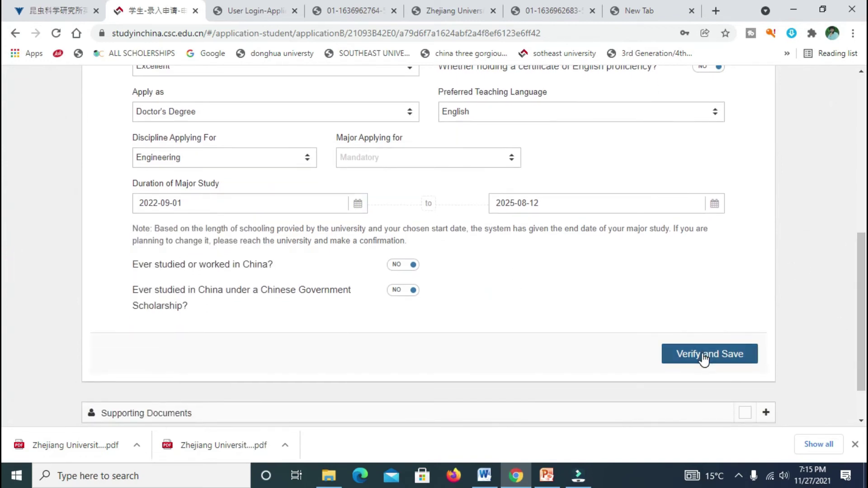
pyautogui.scroll(-2, 4, 291)
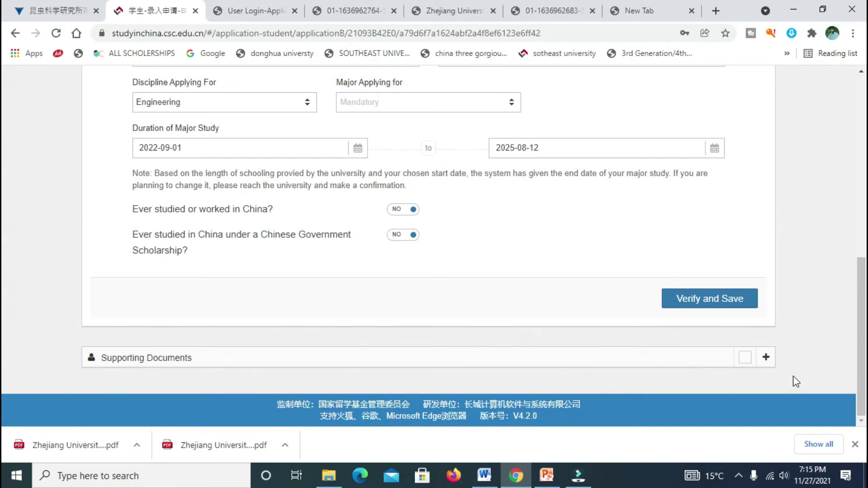
pyautogui.scroll(7, 2, 251)
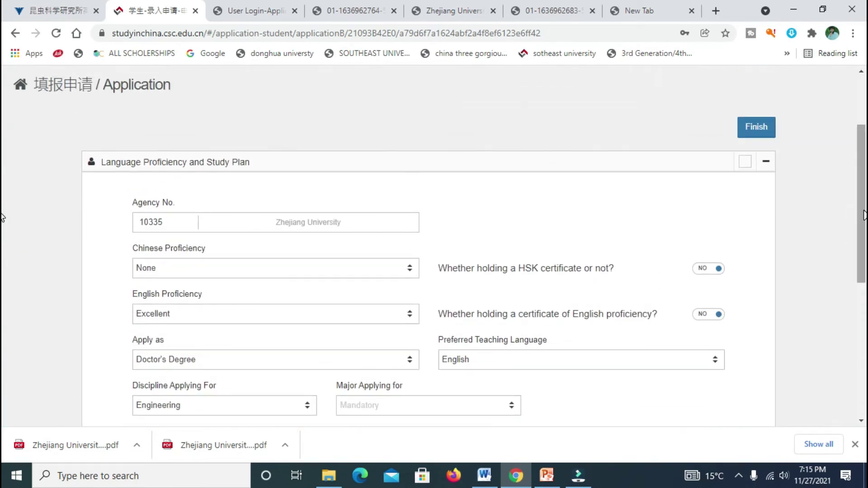
pyautogui.scroll(-6, 3, 280)
pyautogui.click(765, 358)
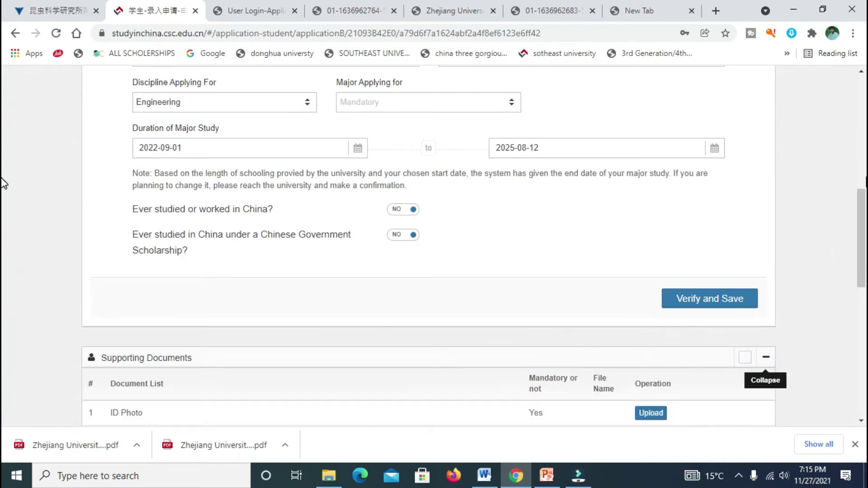
# Examine the Supporting Documents list from ID Photo to Non-Criminal Record Report, checking which documents are mandatory.
pyautogui.scroll(7, 2, 178)
pyautogui.scroll(-6, 3, 165)
pyautogui.scroll(6, 4, 167)
pyautogui.scroll(-1, 4, 169)
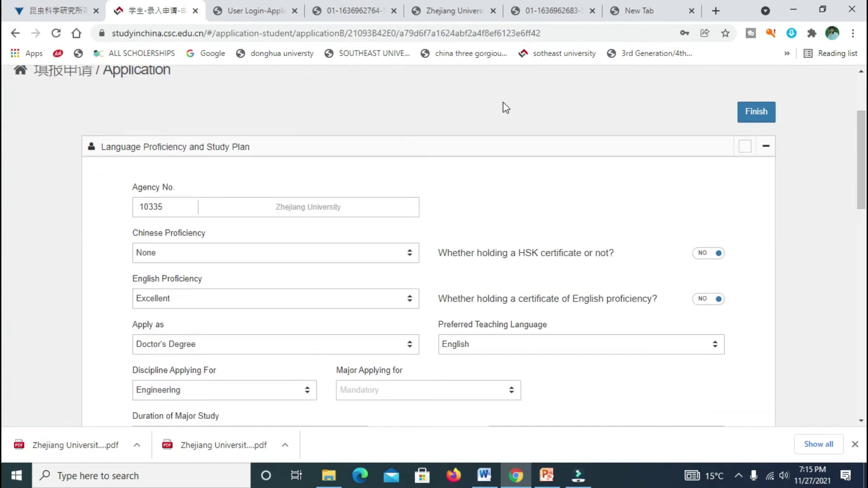
pyautogui.scroll(-7, 2, 266)
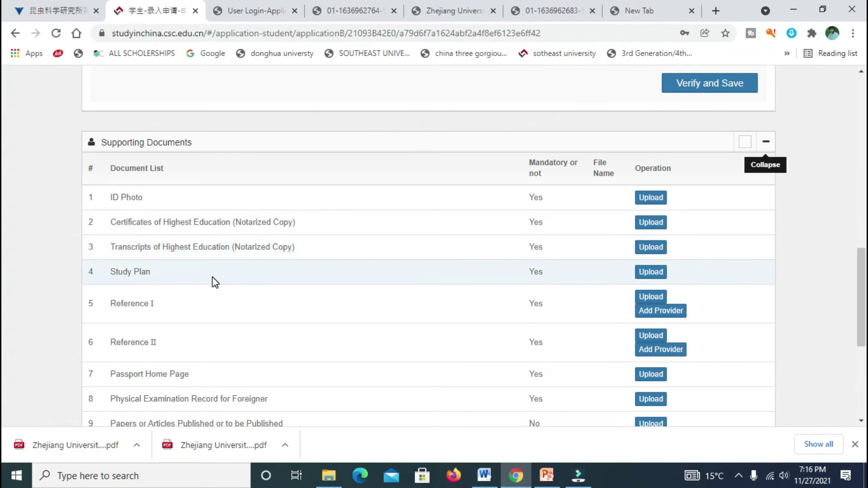
pyautogui.scroll(-1, 4, 283)
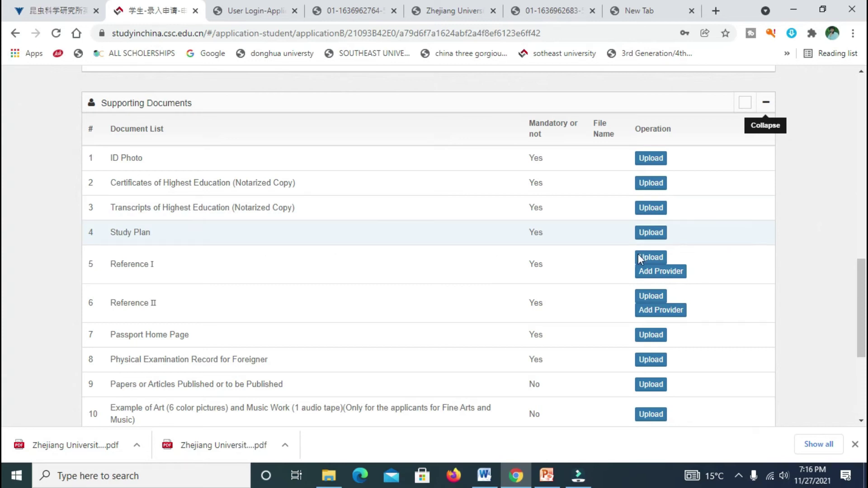
pyautogui.scroll(-2, 2, 318)
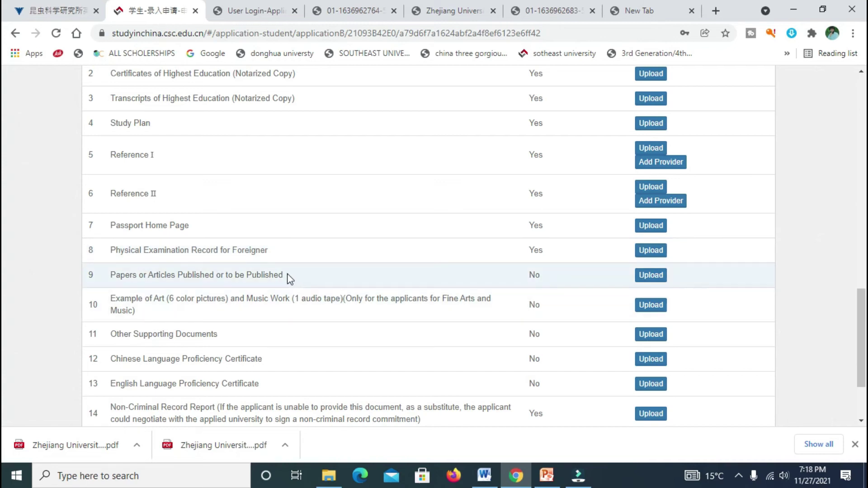
pyautogui.scroll(-2, 4, 317)
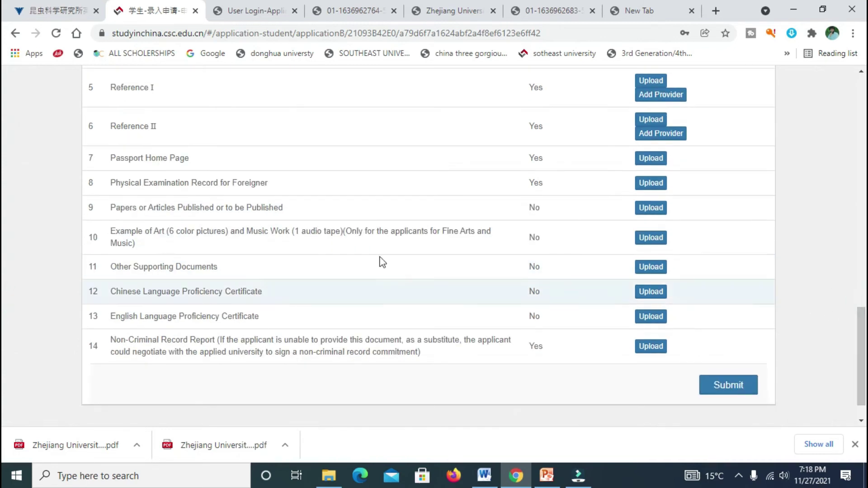
# Highlight the "Papers or Articles Published or to be Published" entry in the supporting documents list.
pyautogui.moveTo(293, 206); pyautogui.dragTo(85, 207)
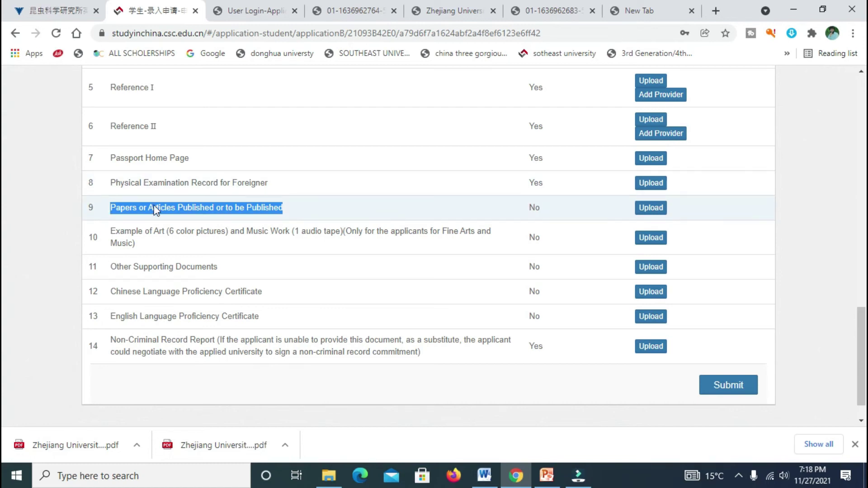
pyautogui.click(210, 203)
pyautogui.moveTo(283, 208); pyautogui.dragTo(148, 209)
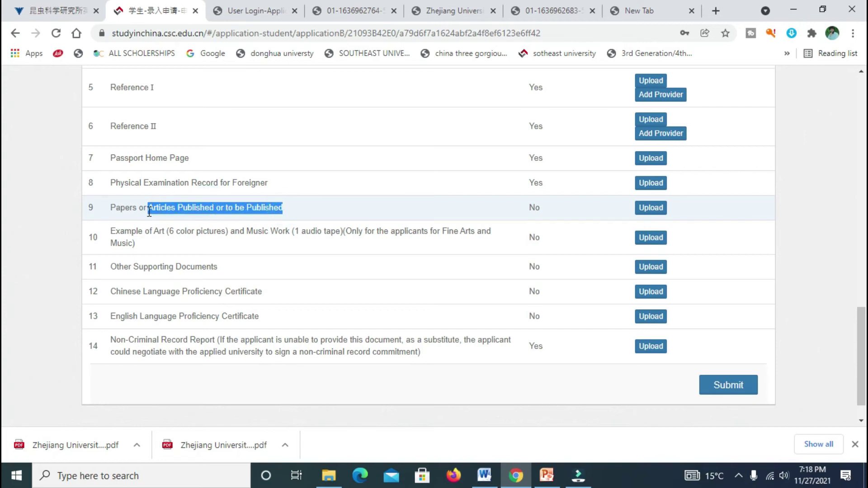
pyautogui.click(290, 208)
pyautogui.moveTo(292, 209); pyautogui.dragTo(111, 214)
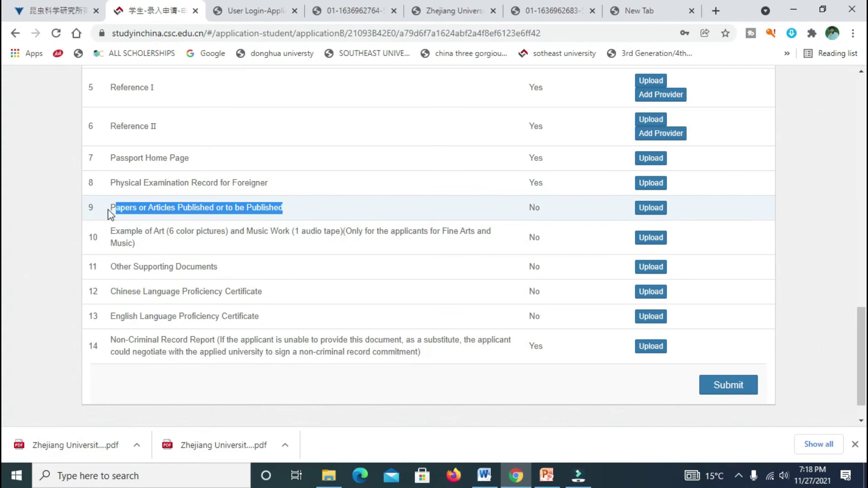
pyautogui.click(284, 207)
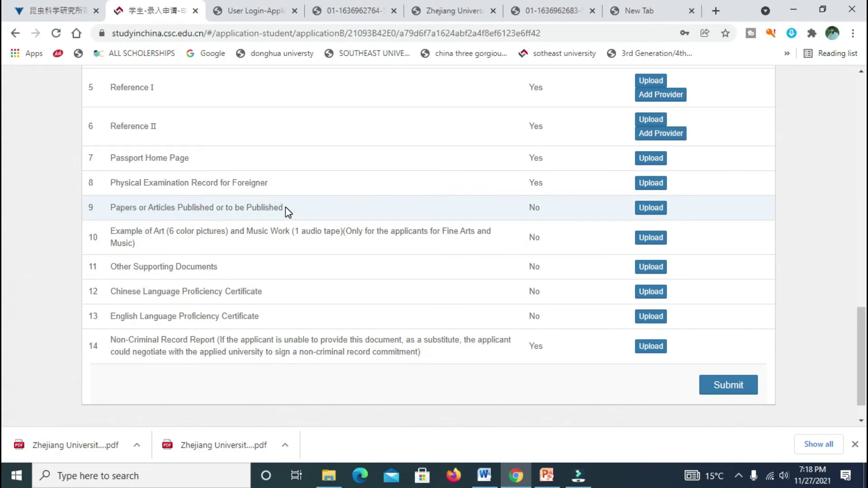
pyautogui.moveTo(286, 207); pyautogui.dragTo(97, 203)
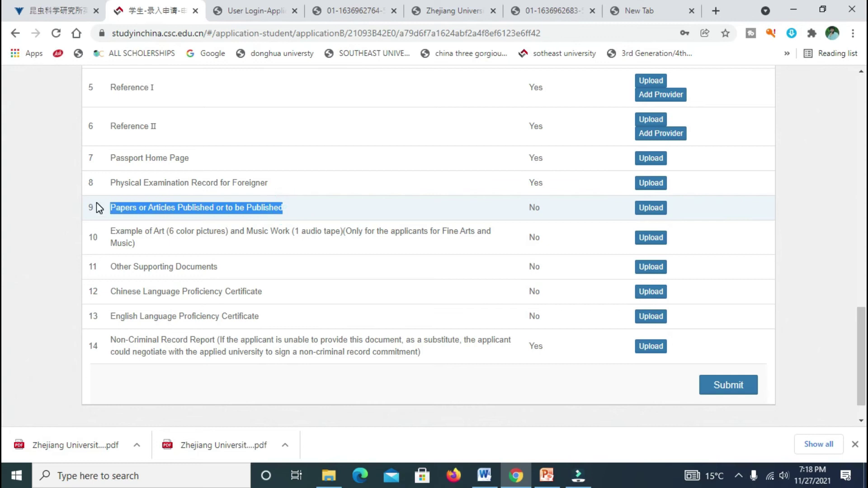
# Highlight in turn the supporting document entries for other documents, Chinese and English language certificates, and the Non-Criminal Record Report.
pyautogui.click(304, 205)
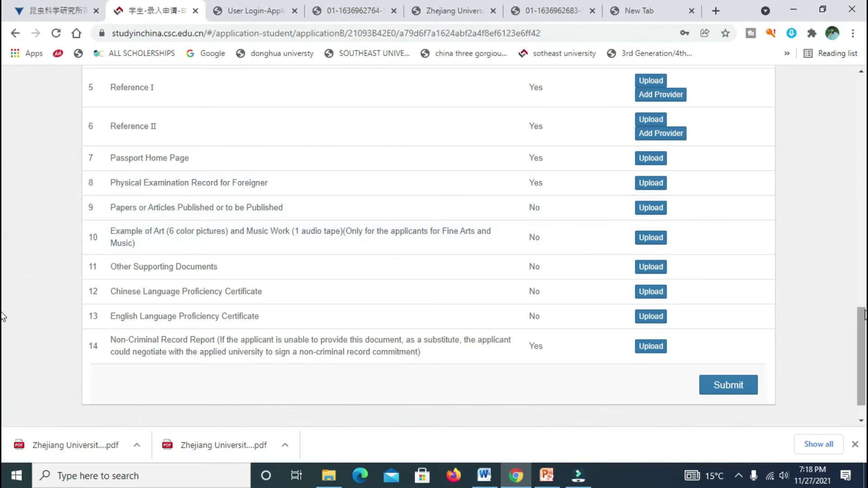
pyautogui.scroll(-1, 4, 320)
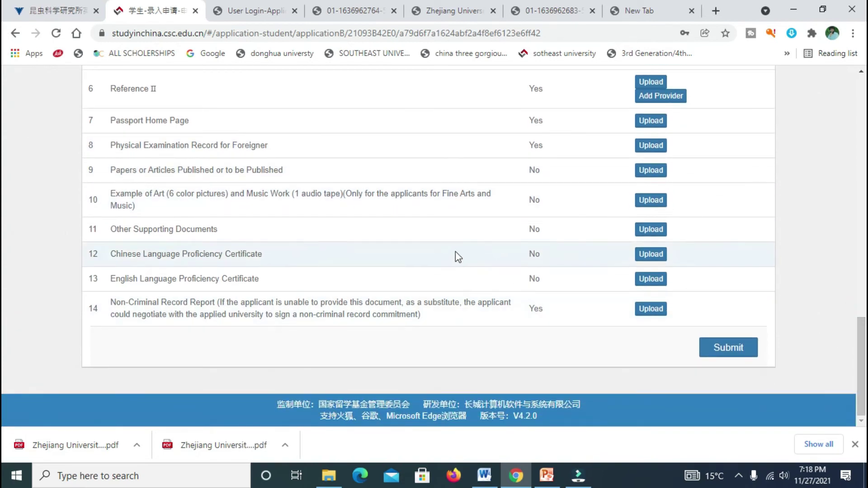
pyautogui.moveTo(432, 237); pyautogui.dragTo(135, 221)
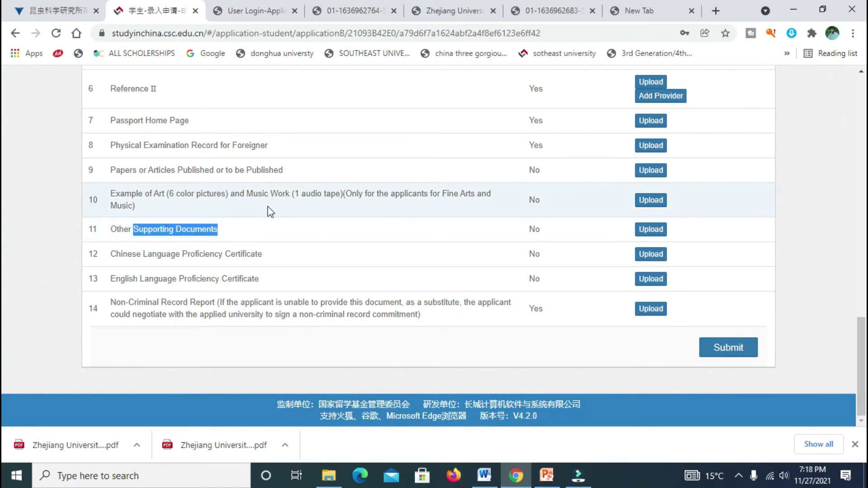
pyautogui.click(287, 224)
pyautogui.moveTo(286, 251); pyautogui.dragTo(106, 253)
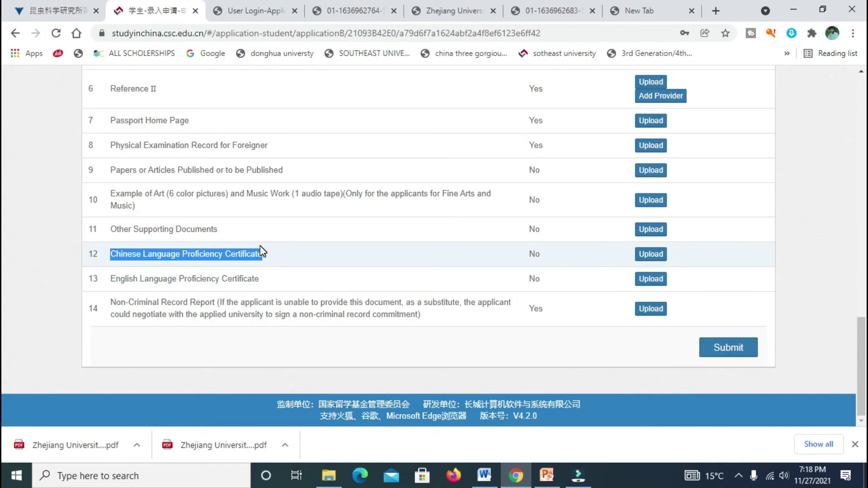
pyautogui.moveTo(280, 277); pyautogui.dragTo(260, 289)
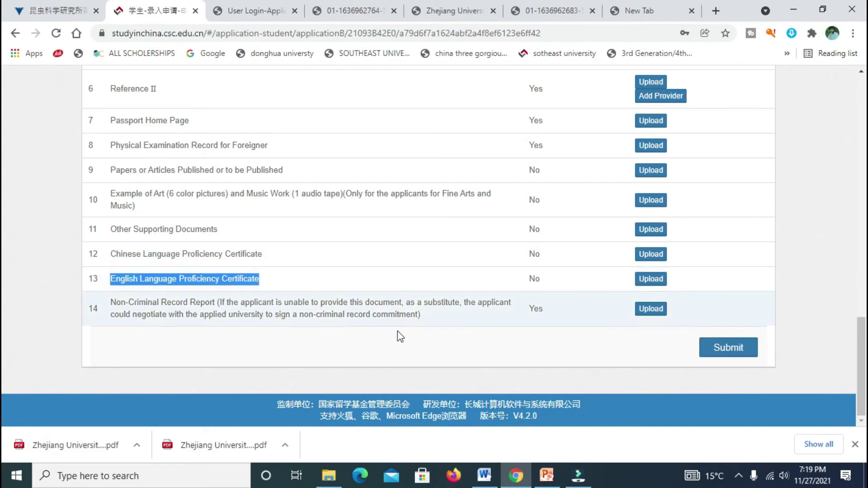
pyautogui.moveTo(433, 316); pyautogui.dragTo(109, 304)
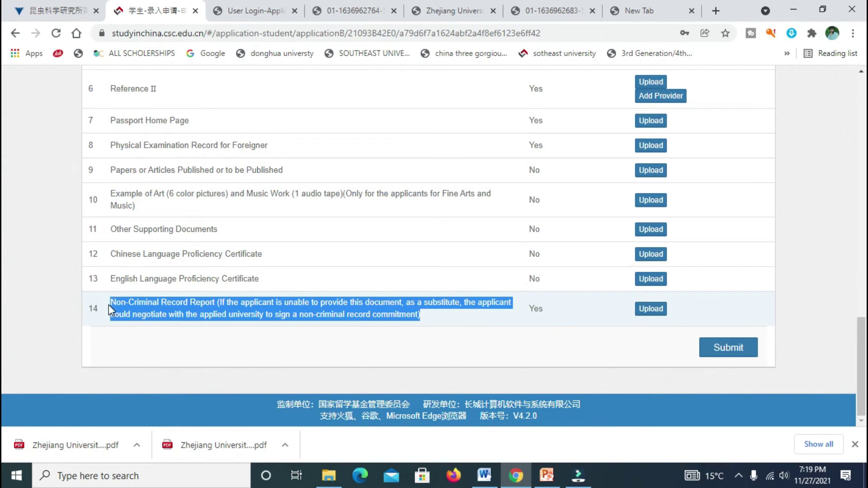
pyautogui.click(442, 331)
# Try to submit the application form below the supporting documents, and finish editing to return to the list of applications.
pyautogui.scroll(5, 4, 280)
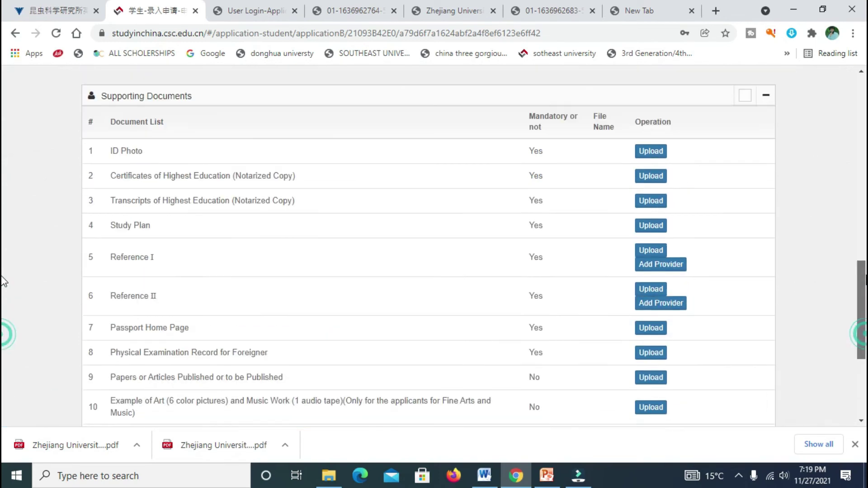
pyautogui.scroll(-5, 4, 333)
pyautogui.click(728, 347)
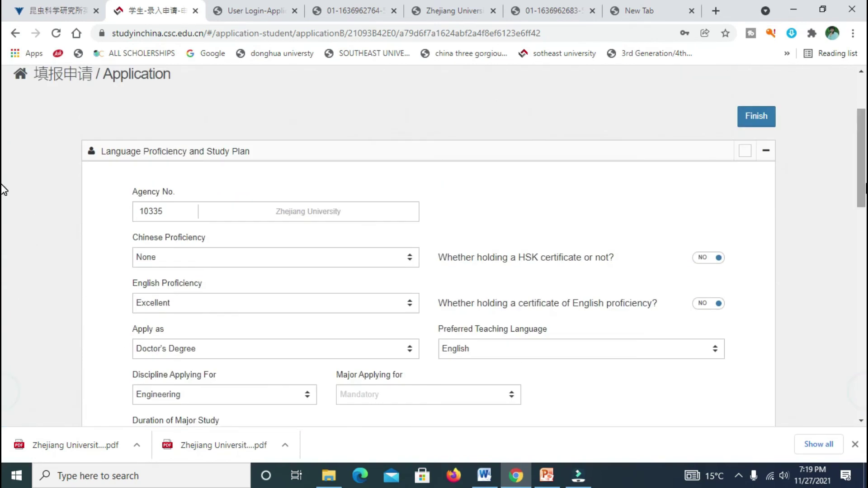
pyautogui.scroll(3, 3, 190)
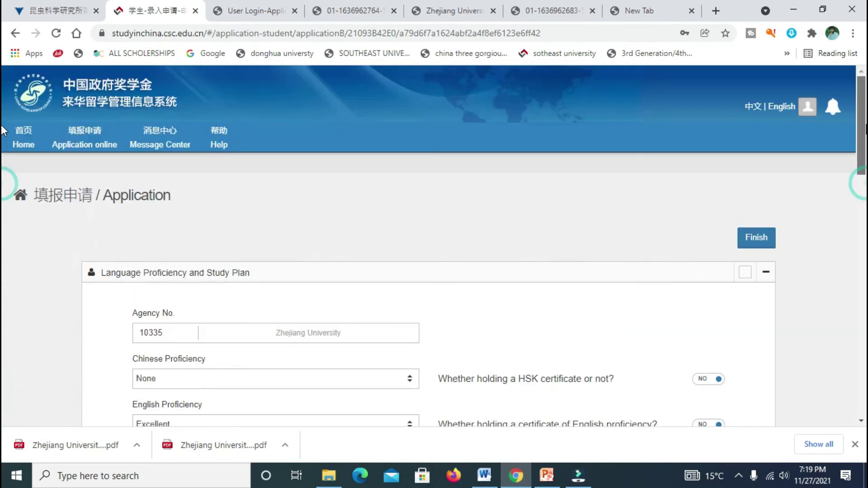
pyautogui.click(747, 247)
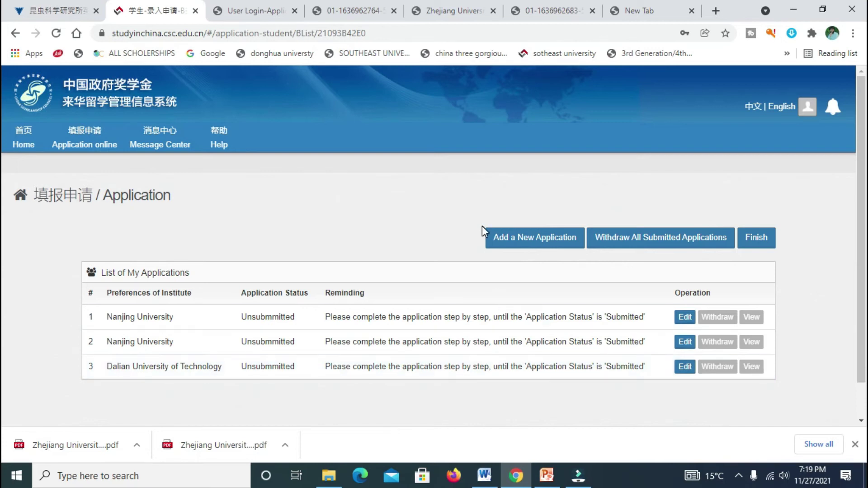
# Open the online application overview and review its options for personal details, application type changes and the printable form.
pyautogui.click(84, 149)
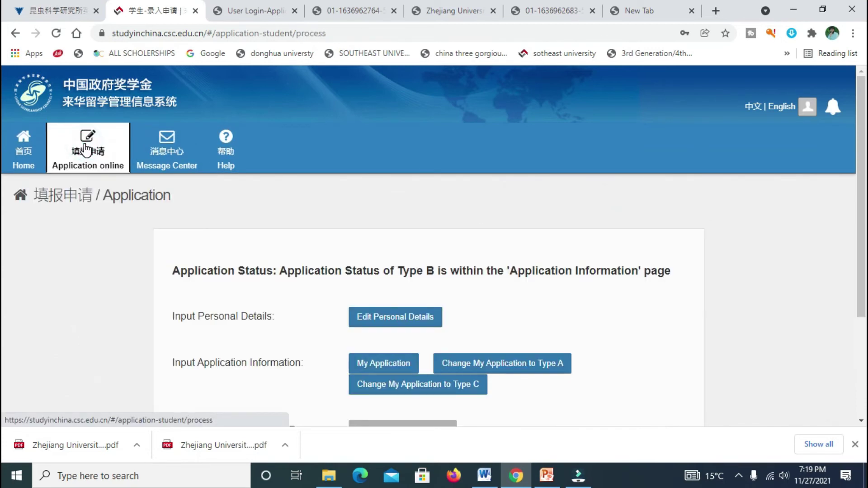
pyautogui.moveTo(861, 235); pyautogui.dragTo(862, 286)
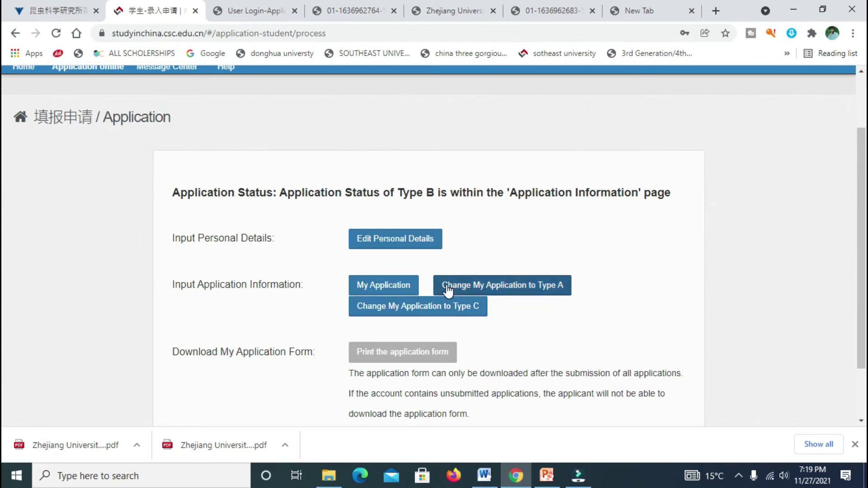
pyautogui.scroll(1, 2, 246)
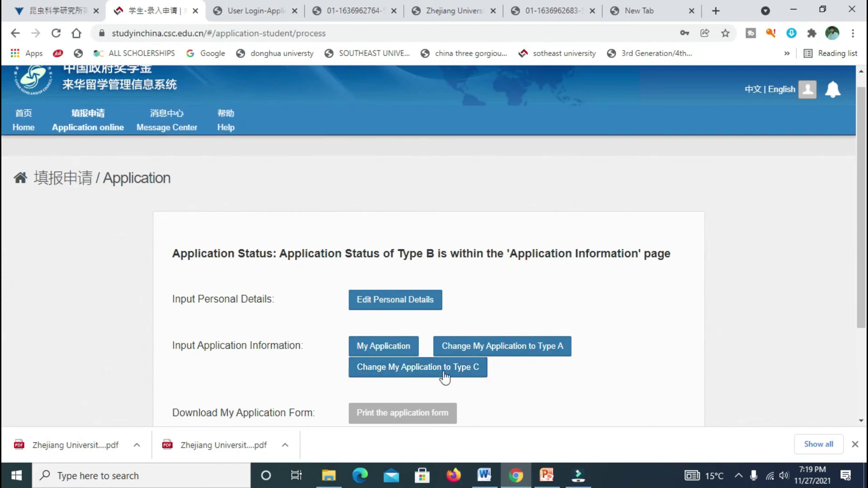
pyautogui.moveTo(858, 299); pyautogui.dragTo(855, 217)
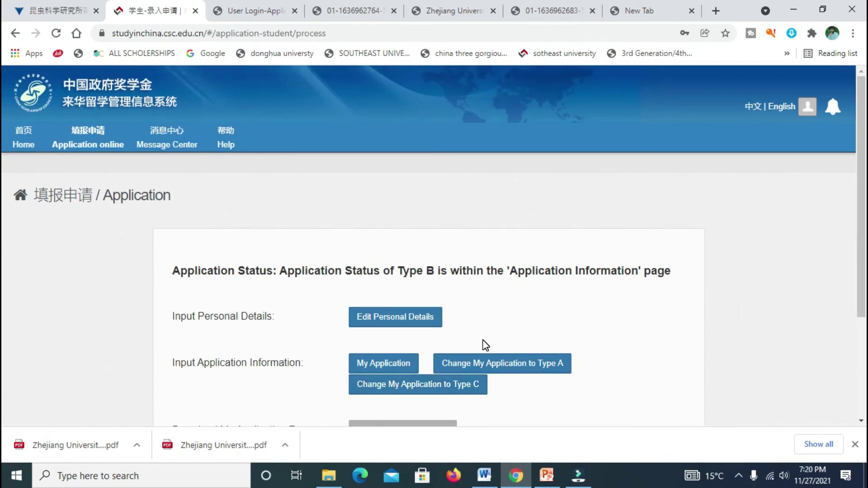
# Check the Zhejiang University application system's sign-up page and open Gmail from Google in the blank tab.
pyautogui.hotkey('ctrl', 'Tab')
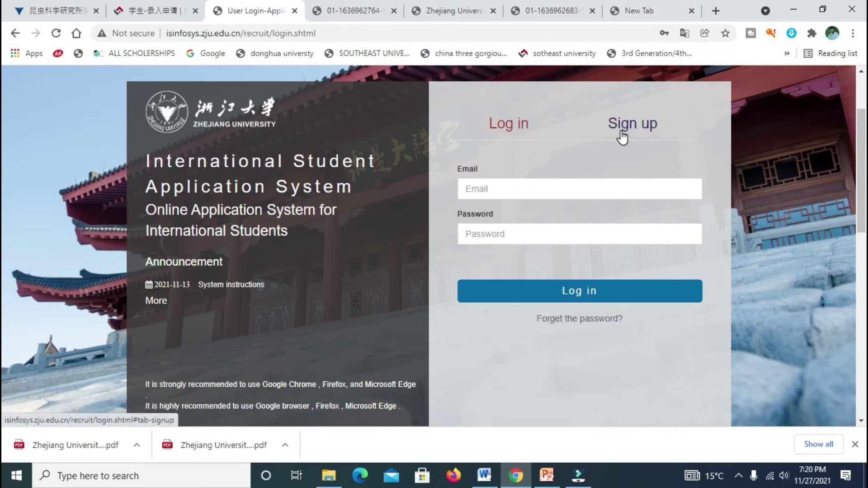
pyautogui.click(637, 11)
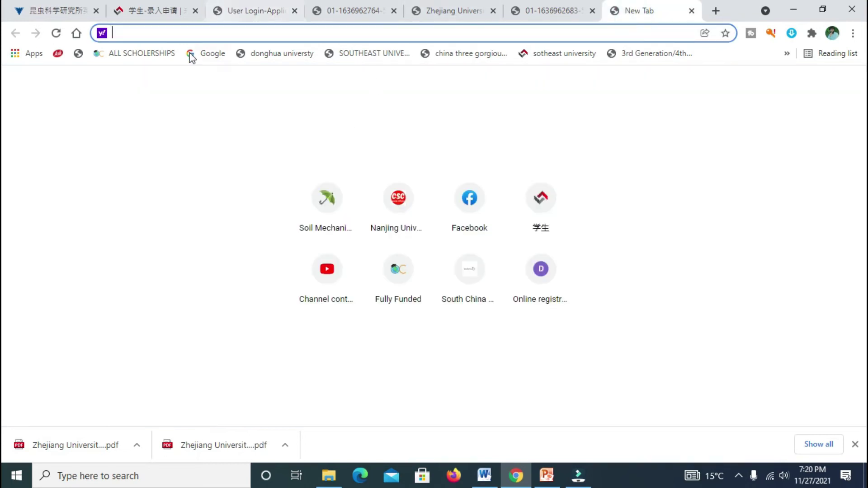
pyautogui.click(207, 54)
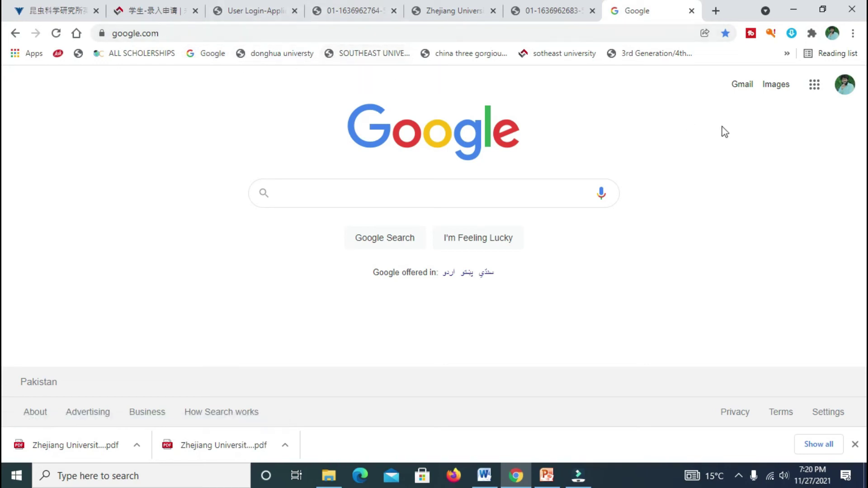
pyautogui.click(741, 86)
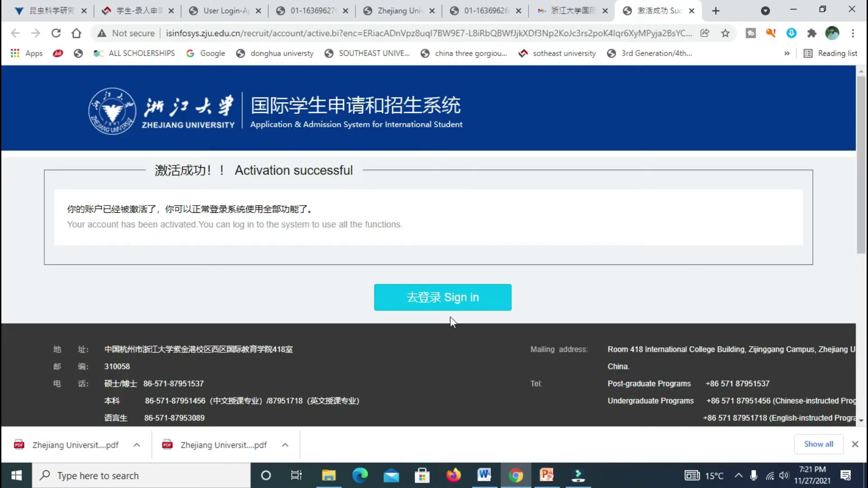
# Go from the account activation page to the login page and log in with the saved e-mail and password.
pyautogui.click(463, 310)
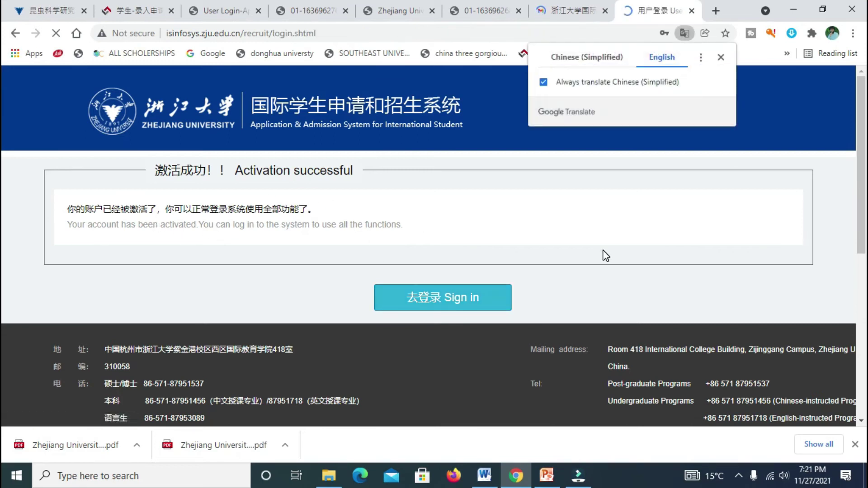
pyautogui.scroll(-1, 2, 195)
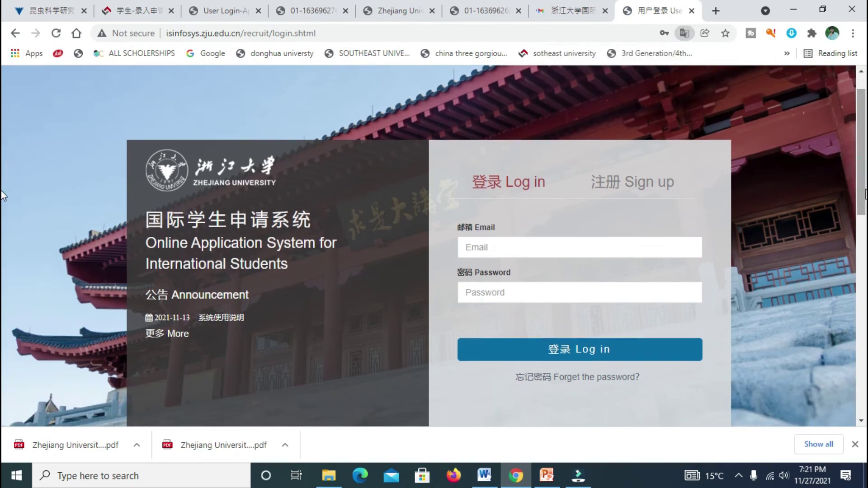
pyautogui.click(578, 247)
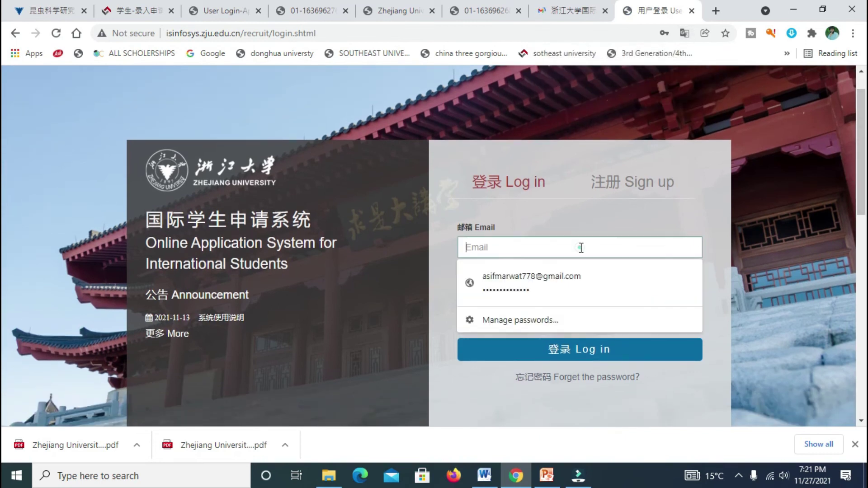
pyautogui.click(516, 282)
pyautogui.click(574, 359)
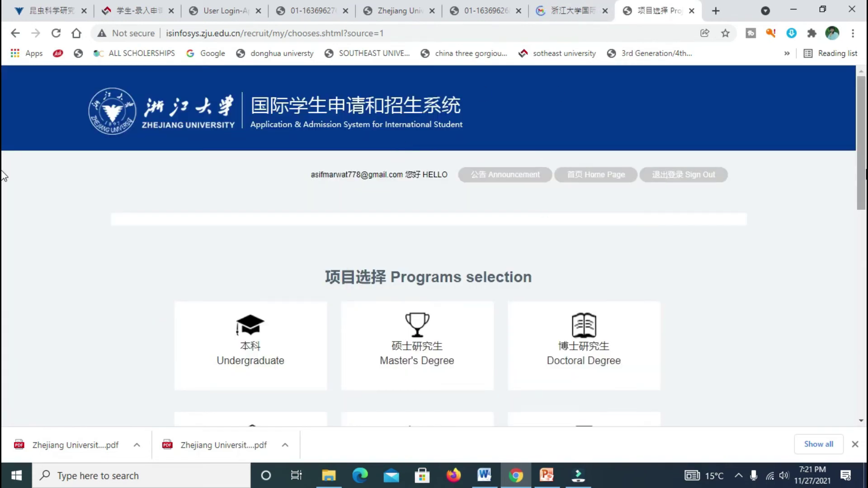
# Look over the available program types and select the Master's Degree program.
pyautogui.scroll(-2, 4, 214)
pyautogui.scroll(-1, 4, 217)
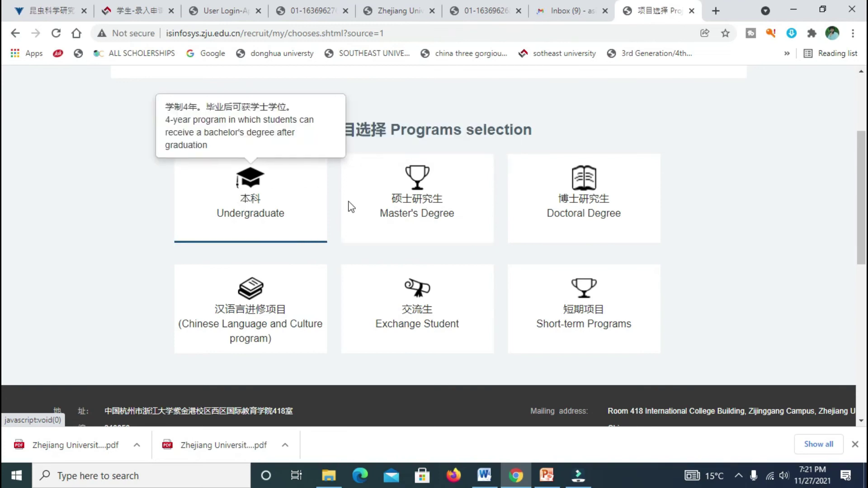
pyautogui.click(409, 198)
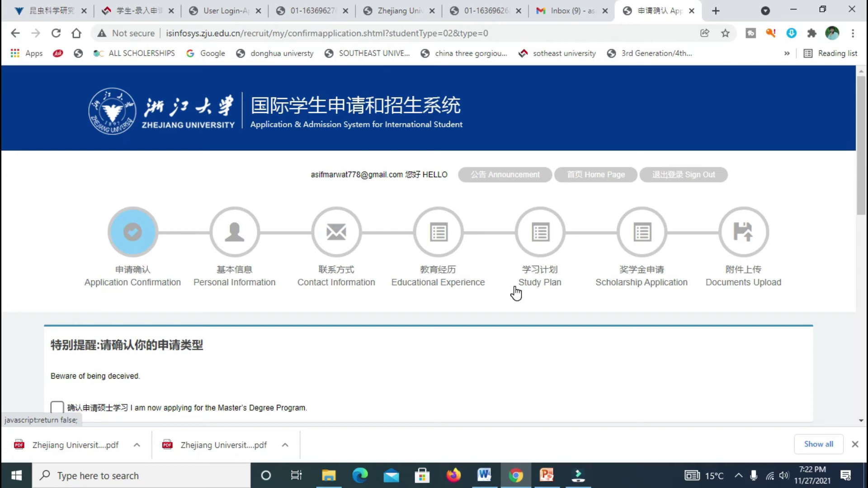
# Try to open the Scholarship Application stage, dismiss the message, and look through the application confirmation page.
pyautogui.click(642, 252)
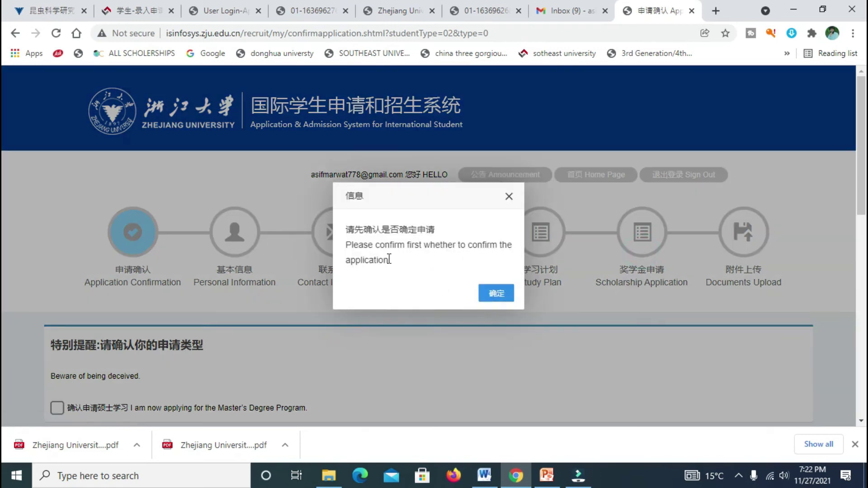
pyautogui.click(491, 298)
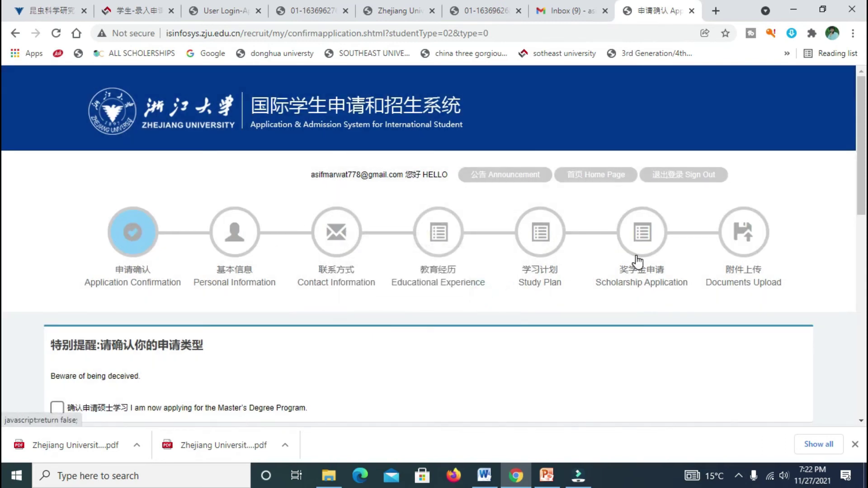
pyautogui.scroll(-7, 1, 232)
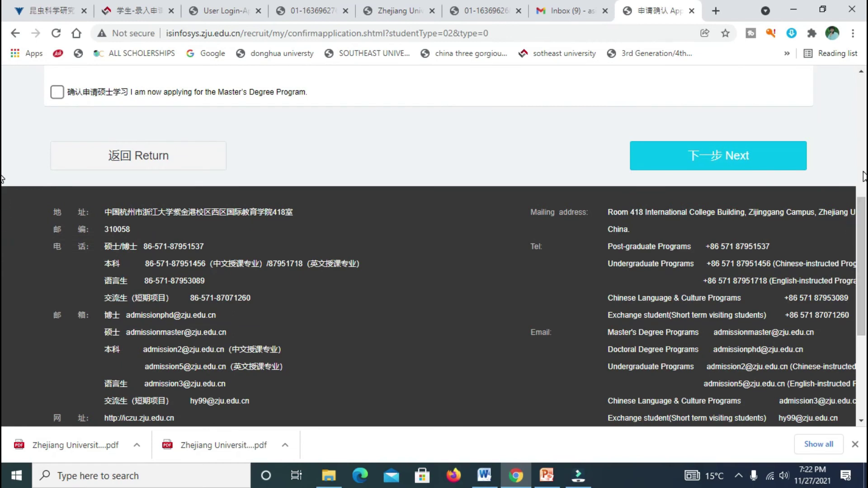
pyautogui.scroll(4, 2, 241)
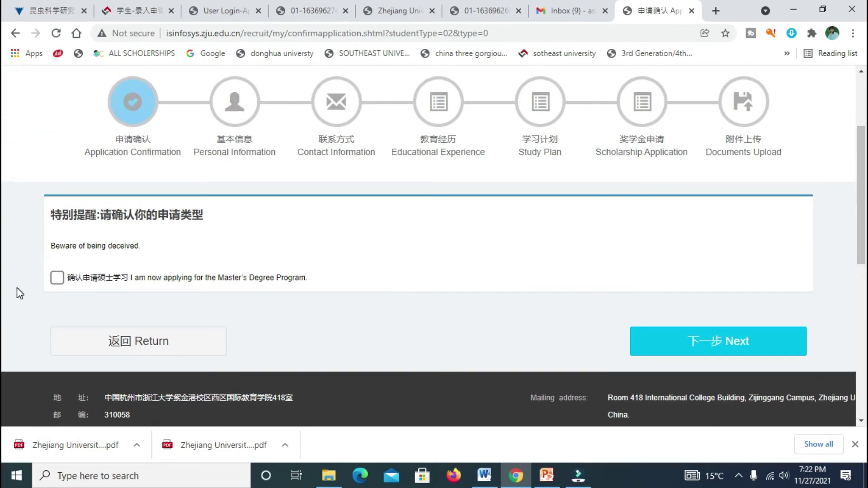
# Confirm applying for the Master's Degree Program, reselecting that program if needed, and continue to the personal information form.
pyautogui.click(58, 277)
pyautogui.click(153, 344)
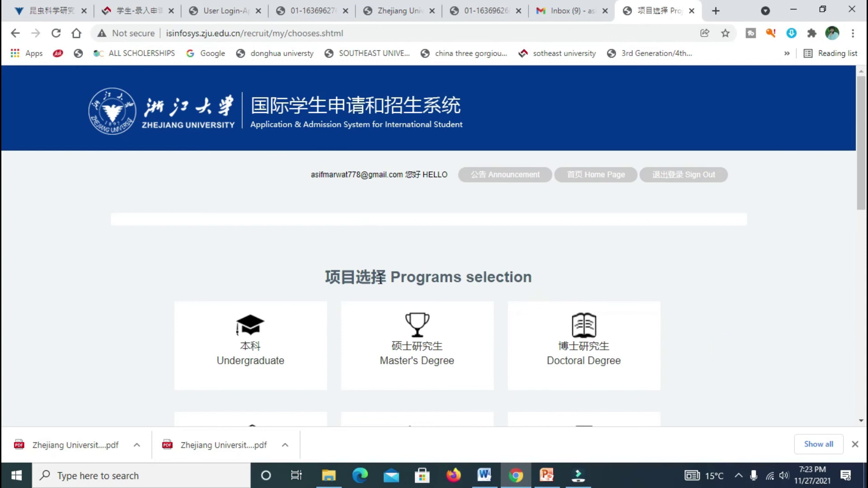
pyautogui.click(424, 343)
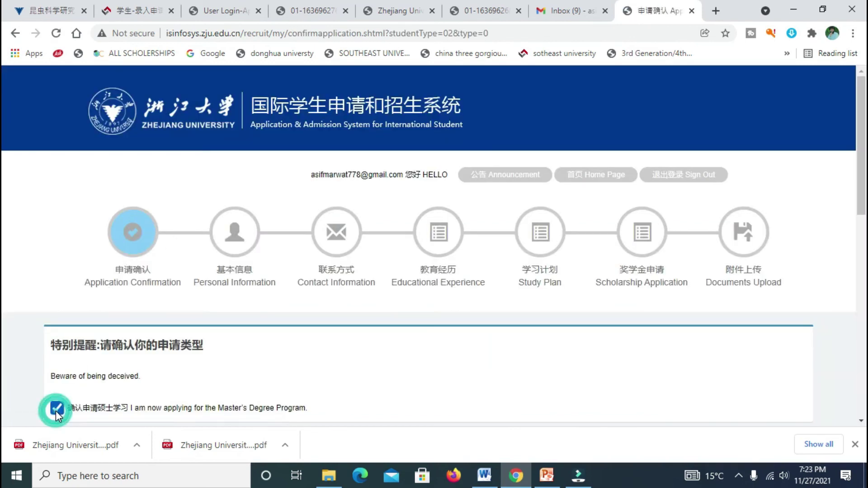
pyautogui.scroll(-2, 861, 145)
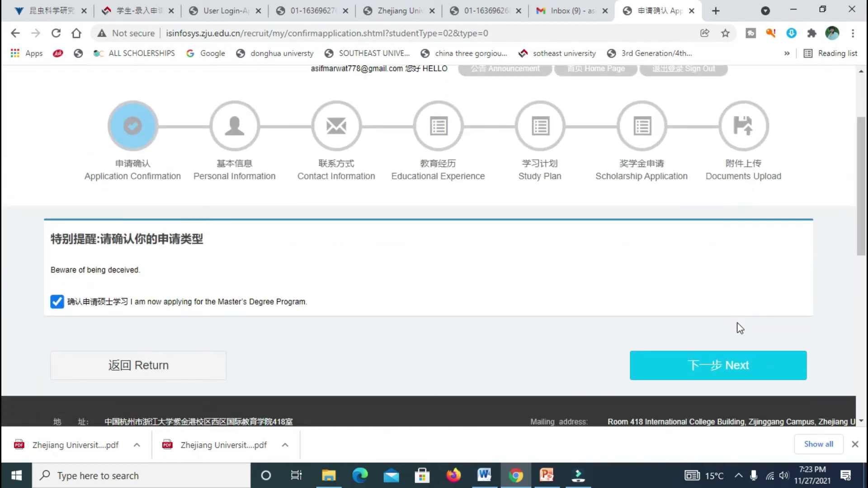
pyautogui.click(722, 371)
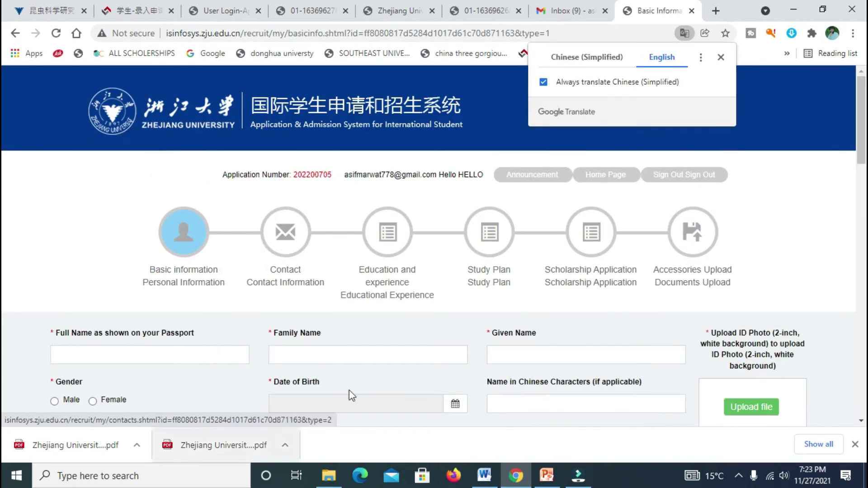
# Review the personal information form through the family members section and try to save it without any entries.
pyautogui.scroll(-15, 4, 194)
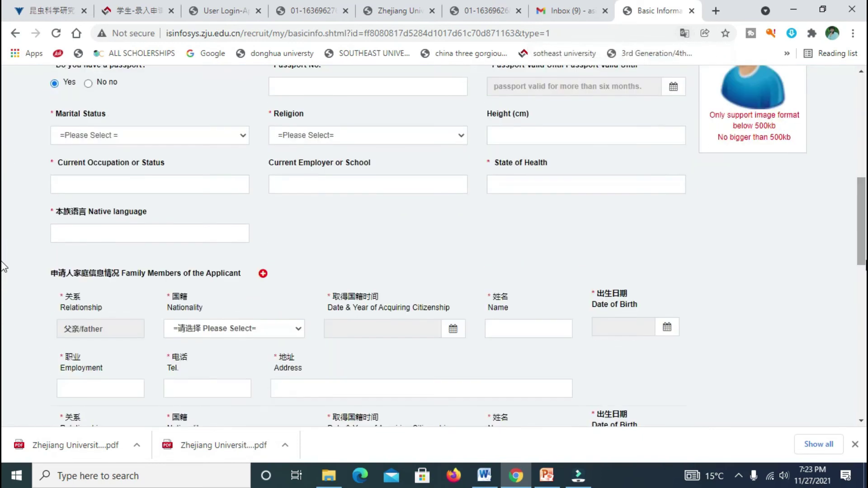
pyautogui.scroll(9, 5, 307)
pyautogui.scroll(-5, 6, 310)
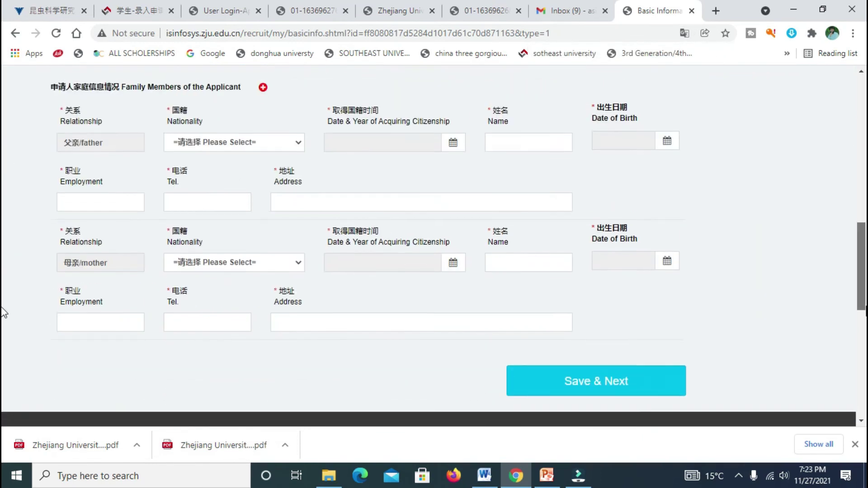
pyautogui.click(604, 381)
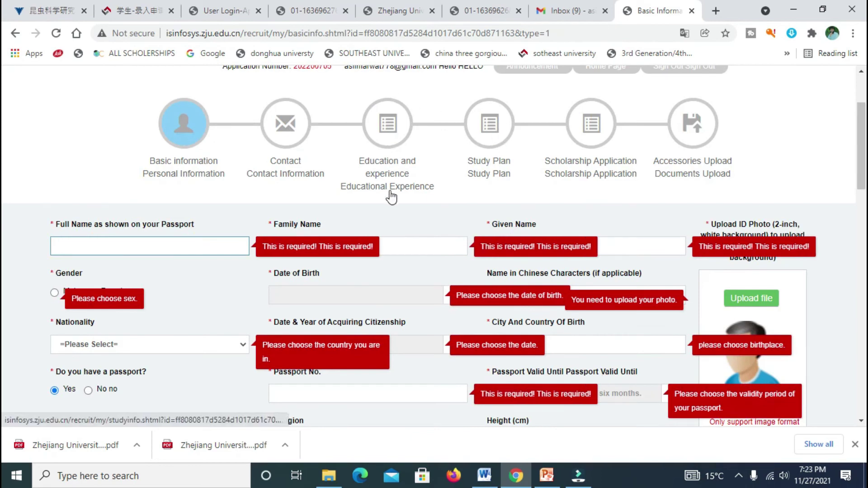
# Open the Study Plan stage, review its college, major, duration and language fields, and try to save it without any selections.
pyautogui.click(489, 168)
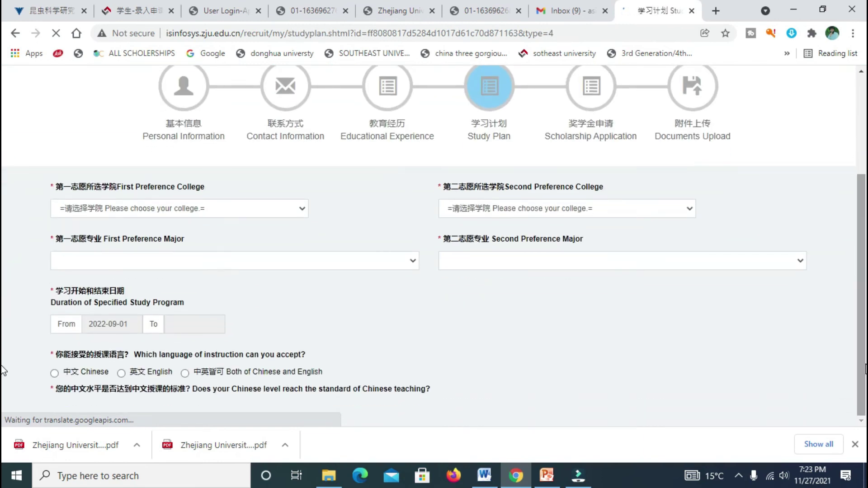
pyautogui.click(864, 356)
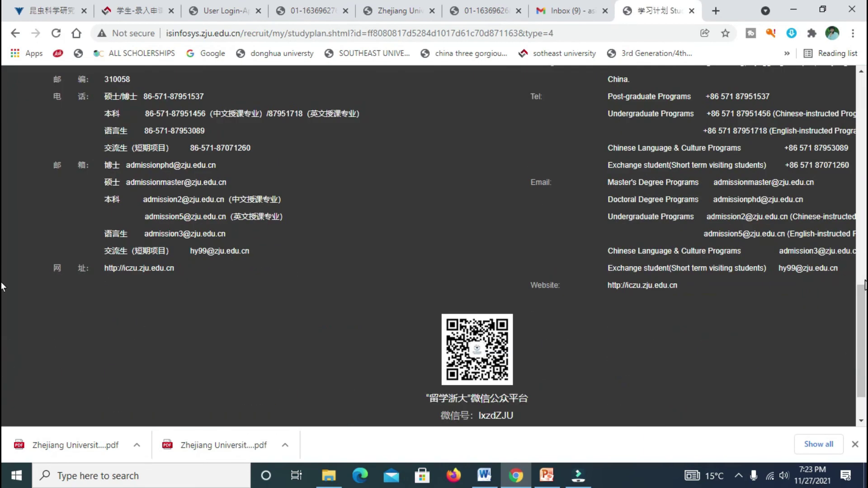
pyautogui.click(864, 283)
pyautogui.click(714, 331)
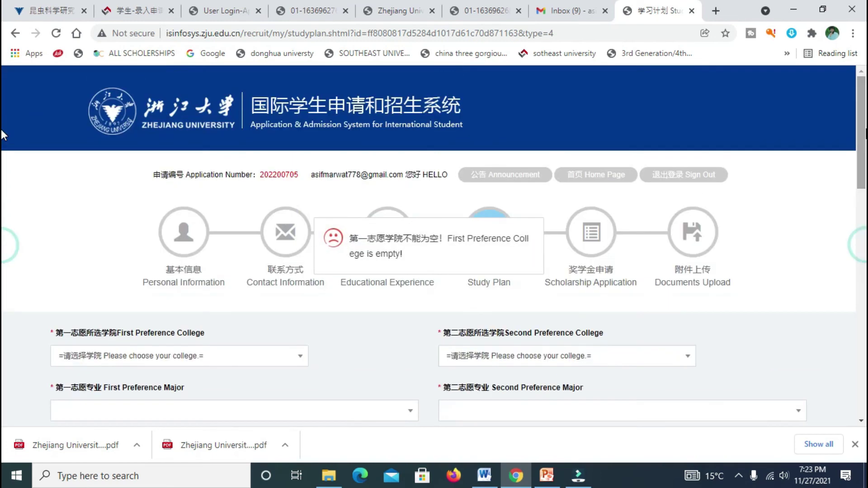
pyautogui.scroll(3, 4, 210)
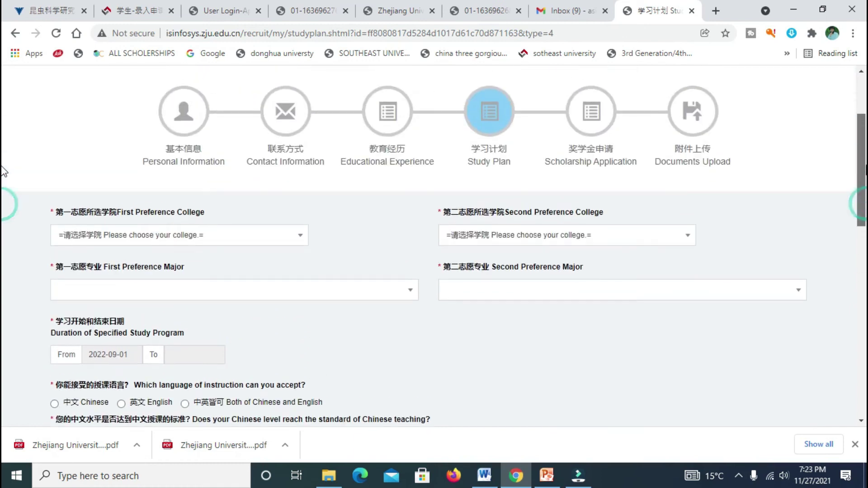
pyautogui.scroll(1, 4, 161)
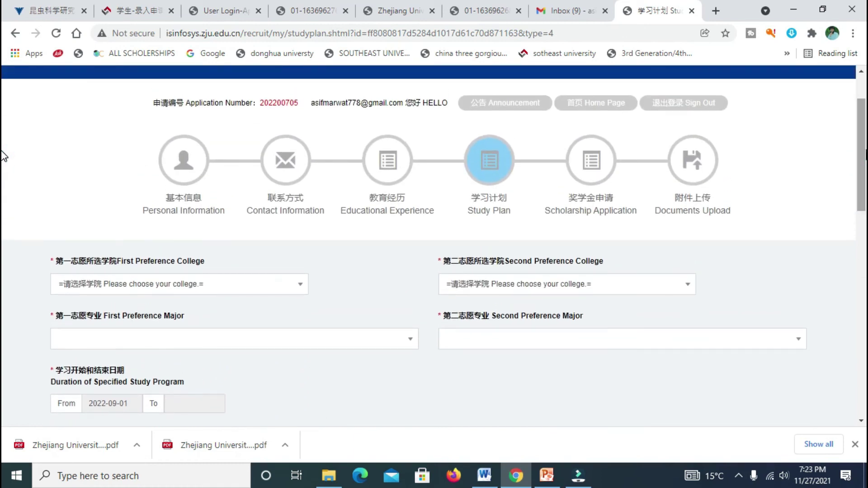
# Return to the personal information form and enter placeholder text for the passport full name and the family name.
pyautogui.click(165, 164)
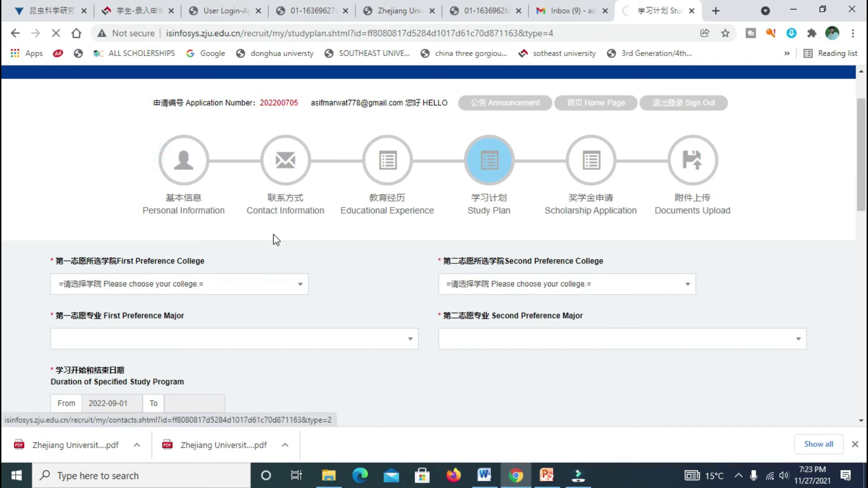
pyautogui.click(190, 169)
pyautogui.click(244, 287)
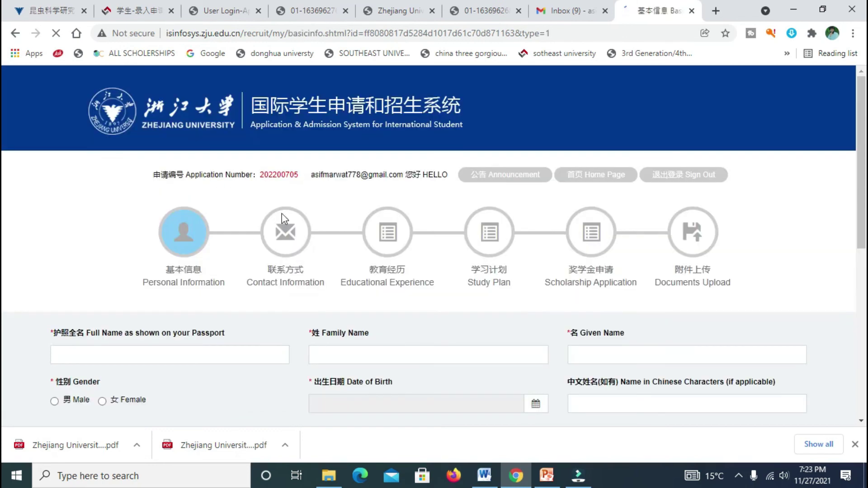
pyautogui.click(199, 354)
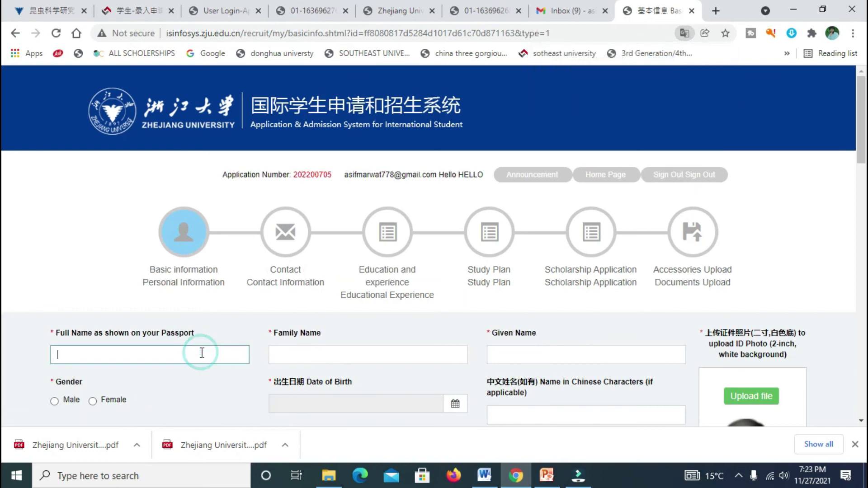
pyautogui.write('jkdshfkjasd')
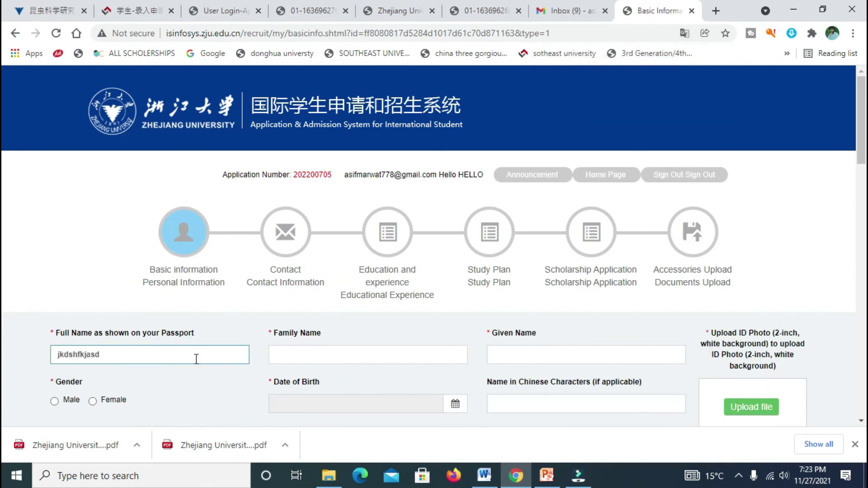
pyautogui.click(304, 364)
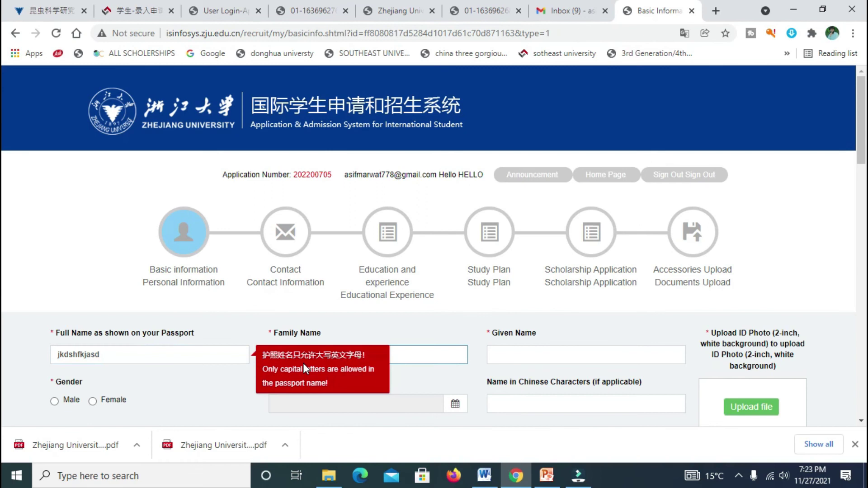
pyautogui.click(400, 360)
pyautogui.write('f')
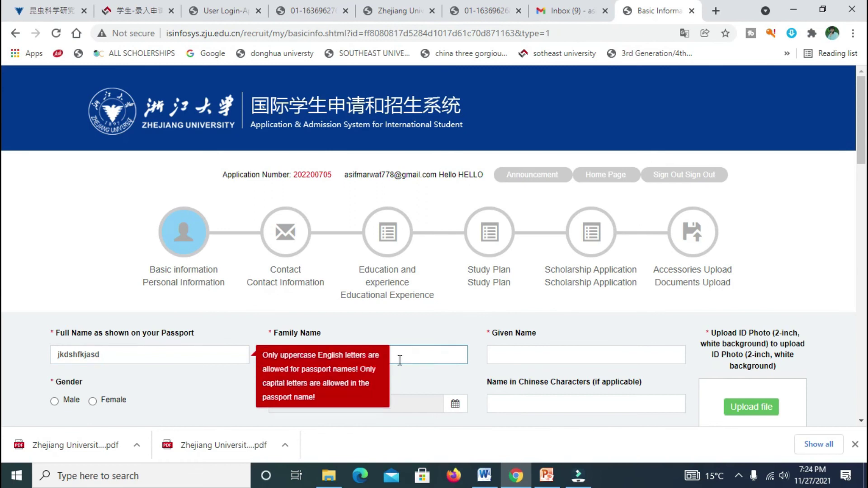
pyautogui.write('lksjfdsahf')
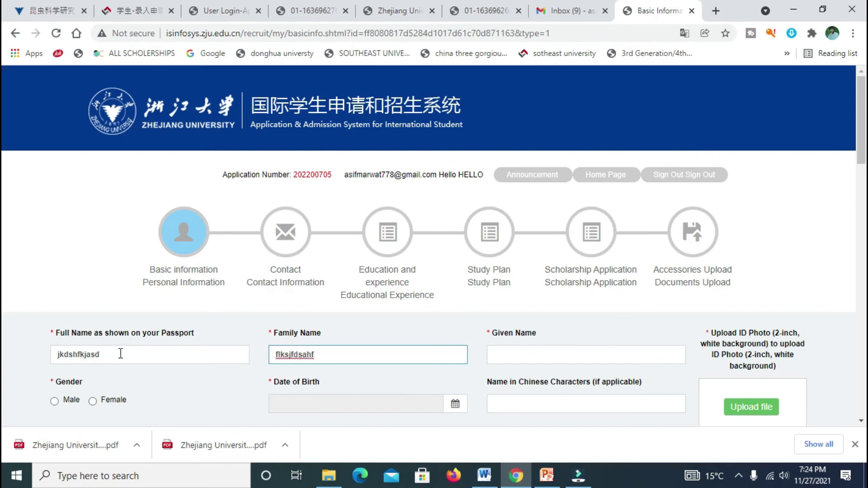
# Set the gender to Male and enter placeholder text as the given name.
pyautogui.click(332, 356)
pyautogui.click(327, 352)
pyautogui.click(519, 353)
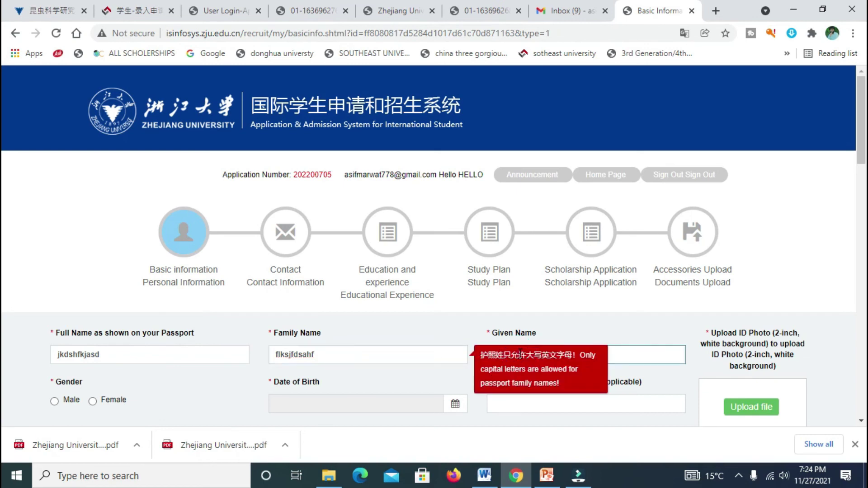
pyautogui.click(237, 382)
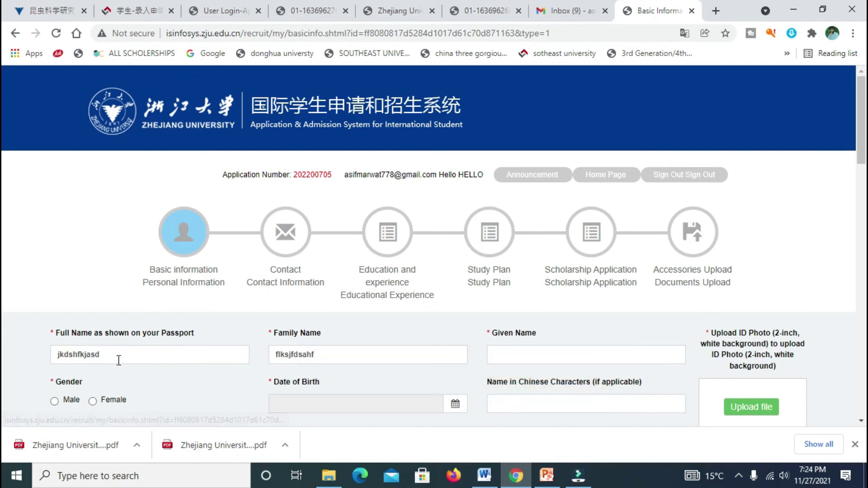
pyautogui.click(54, 400)
pyautogui.click(527, 352)
pyautogui.write('jsahfkjasdkjf')
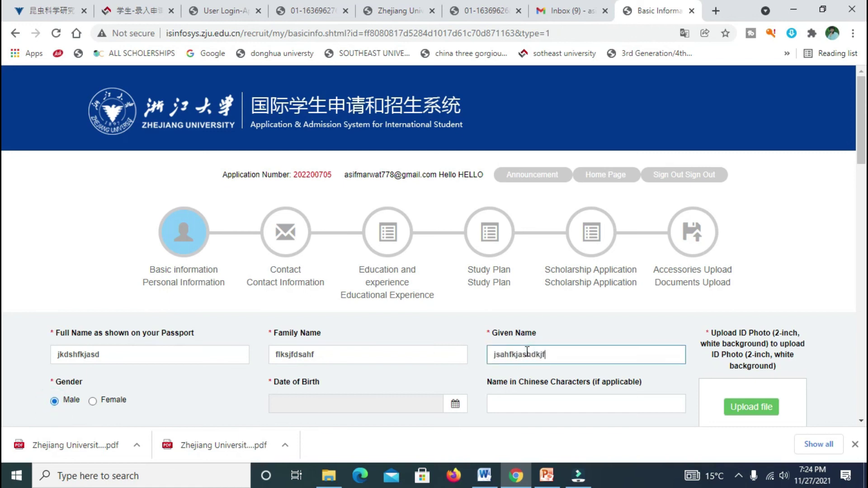
# Try to enter and correct the applicant's date of birth manually.
pyautogui.scroll(-4, 4, 113)
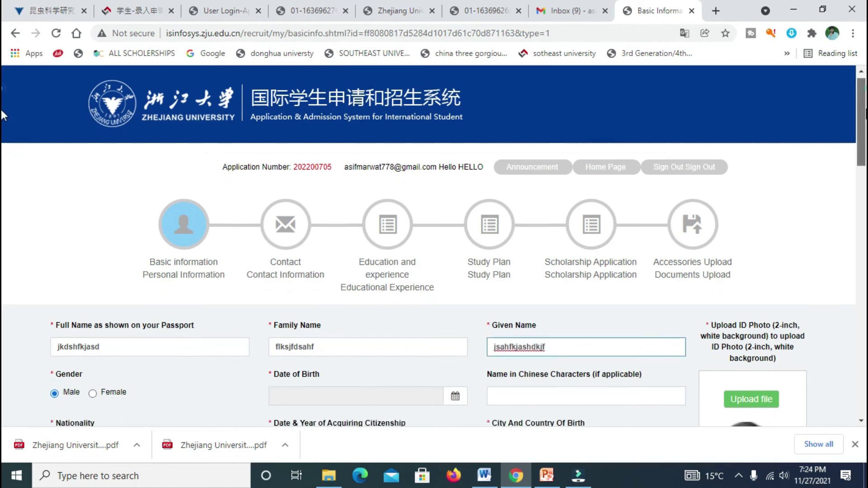
pyautogui.click(455, 208)
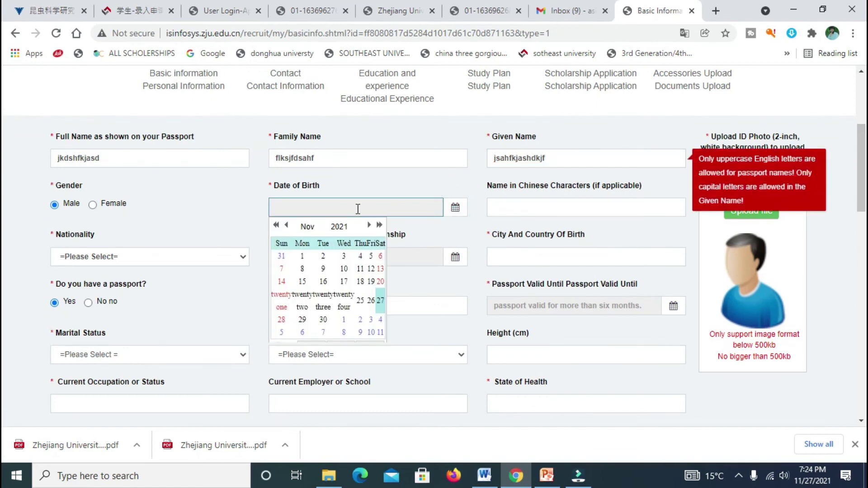
pyautogui.write('090')
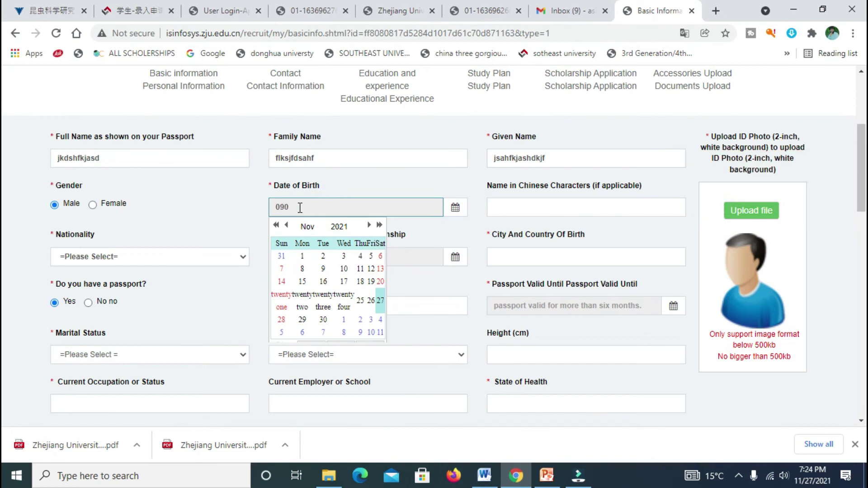
pyautogui.write('5-01-9')
pyautogui.doubleClick(286, 207)
pyautogui.doubleClick(286, 208)
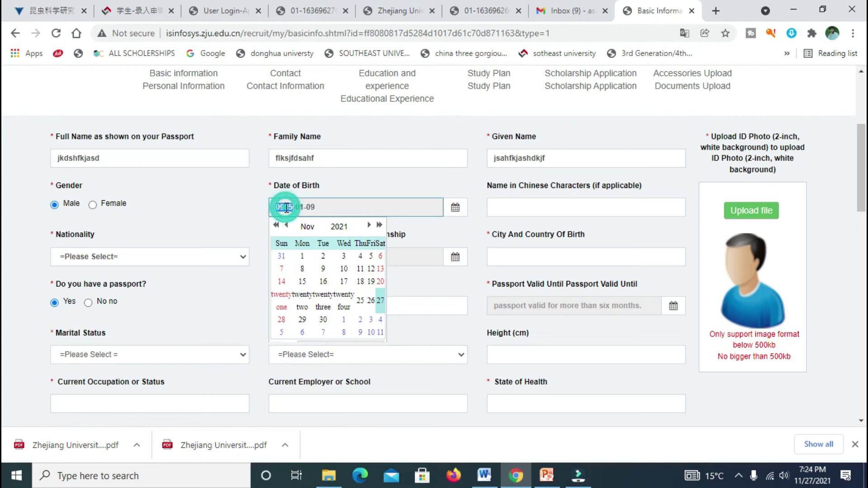
pyautogui.click(286, 208)
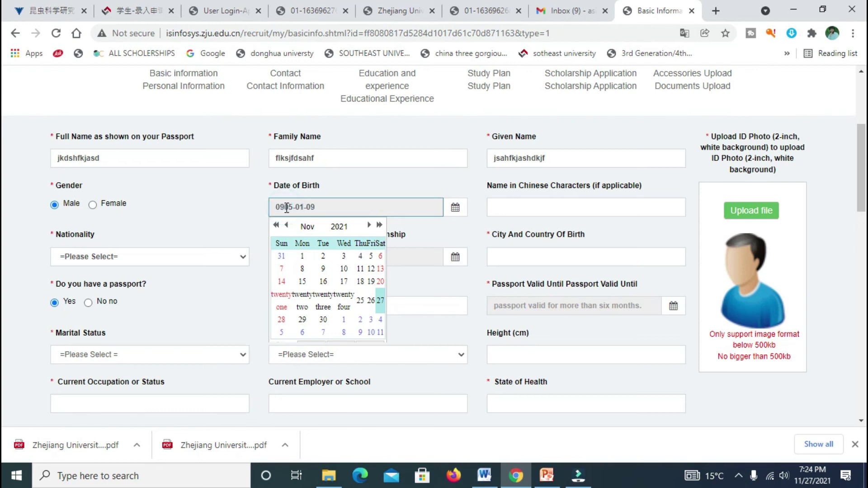
# Go back through the calendar years and choose a date of birth.
pyautogui.click(343, 209)
pyautogui.click(277, 226)
pyautogui.click(277, 225)
pyautogui.click(277, 226)
pyautogui.click(277, 226)
pyautogui.click(277, 226)
pyautogui.click(276, 226)
pyautogui.click(277, 225)
pyautogui.click(277, 226)
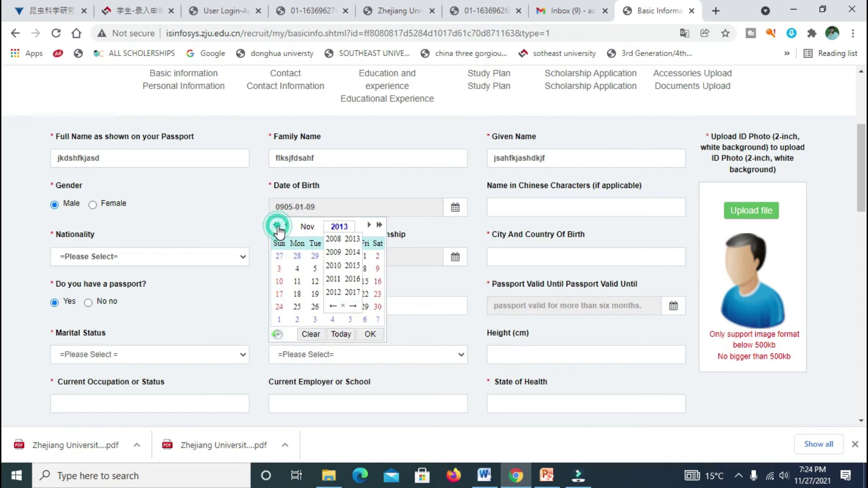
pyautogui.click(276, 226)
pyautogui.click(276, 226)
pyautogui.click(277, 226)
pyautogui.click(277, 225)
pyautogui.click(277, 226)
pyautogui.click(277, 226)
pyautogui.click(277, 226)
pyautogui.click(277, 226)
pyautogui.click(277, 226)
pyautogui.click(277, 226)
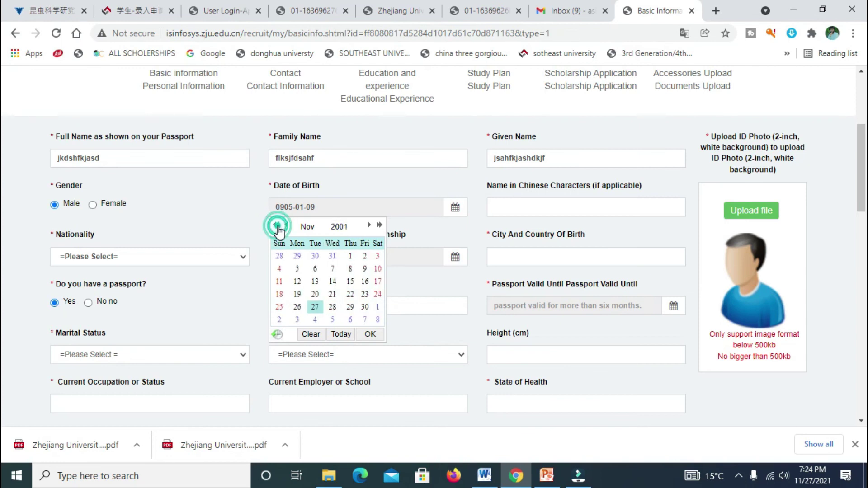
pyautogui.click(338, 226)
pyautogui.click(336, 253)
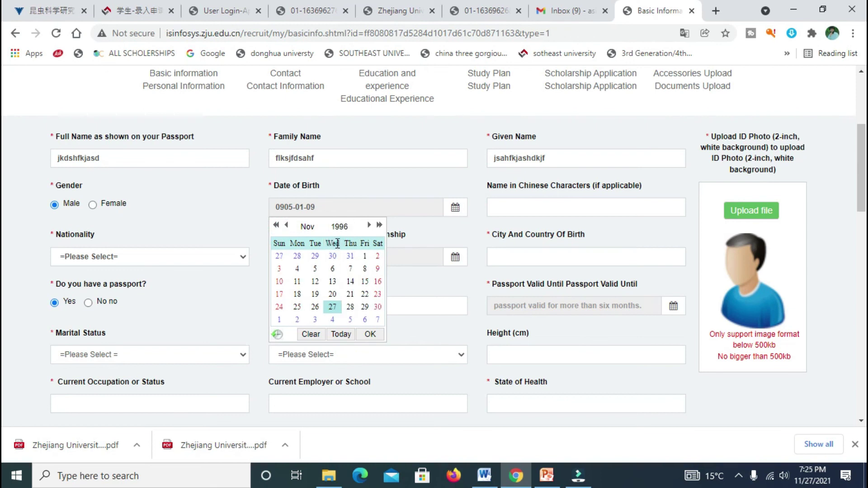
pyautogui.click(339, 266)
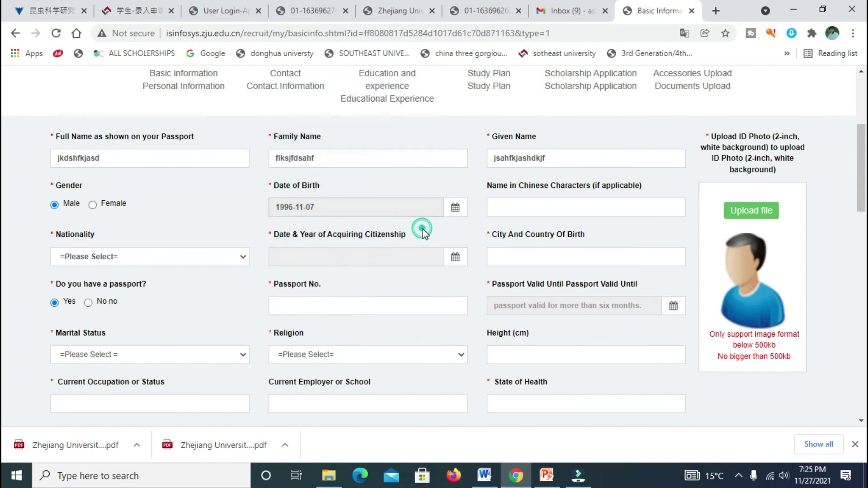
# Change the date of birth to a day in the same month three years earlier.
pyautogui.click(355, 206)
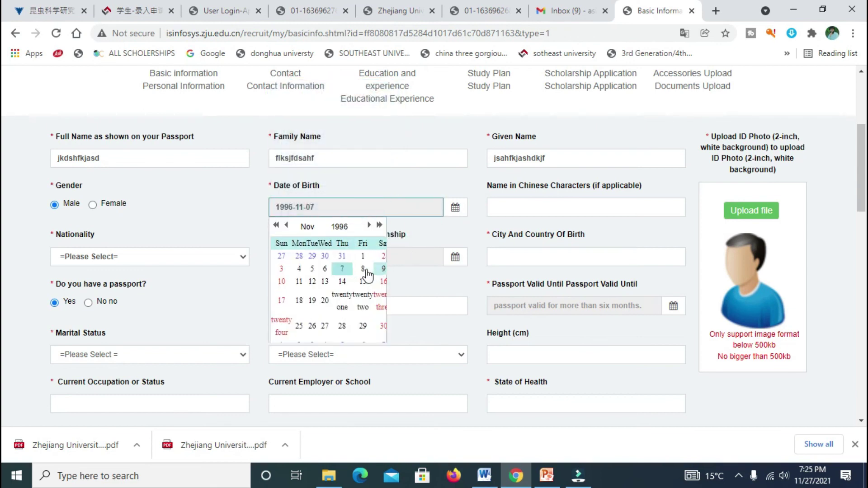
pyautogui.click(274, 225)
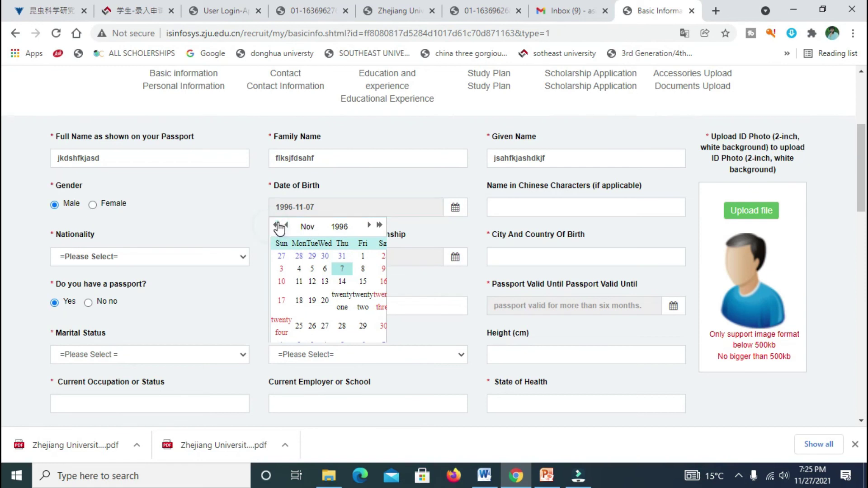
pyautogui.click(274, 224)
pyautogui.click(275, 224)
pyautogui.click(351, 281)
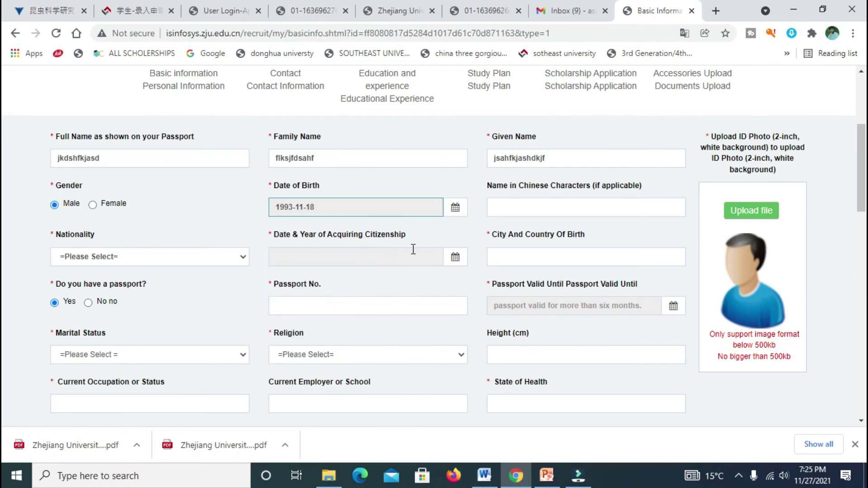
pyautogui.click(535, 207)
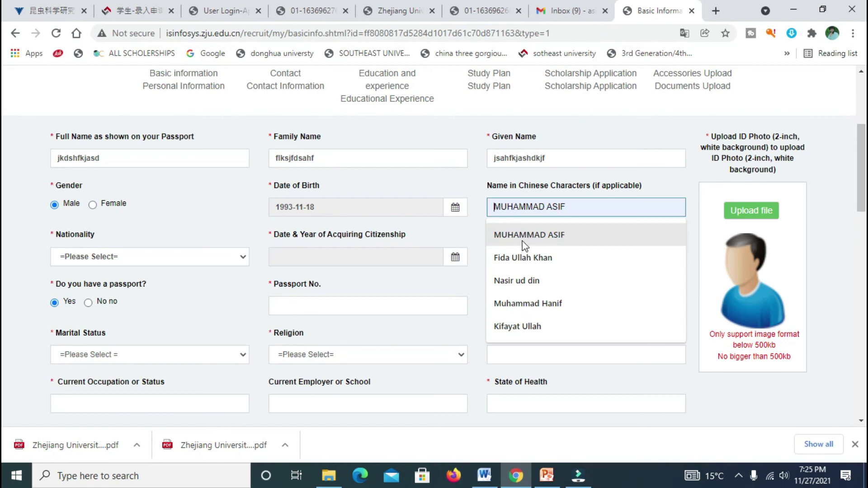
pyautogui.click(527, 213)
pyautogui.click(472, 222)
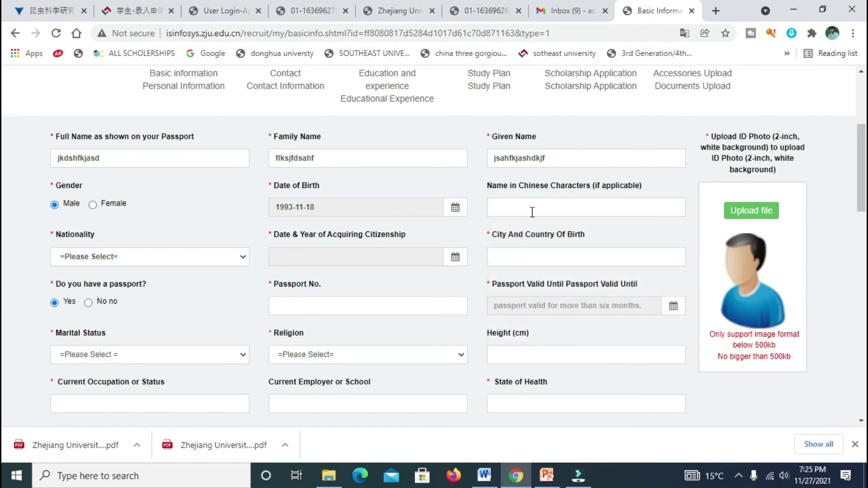
pyautogui.click(527, 211)
pyautogui.click(471, 225)
# Look through the country options for the applicant's nationality without choosing one.
pyautogui.click(160, 255)
pyautogui.scroll(-1, 166, 234)
pyautogui.moveTo(268, 59); pyautogui.dragTo(265, 178)
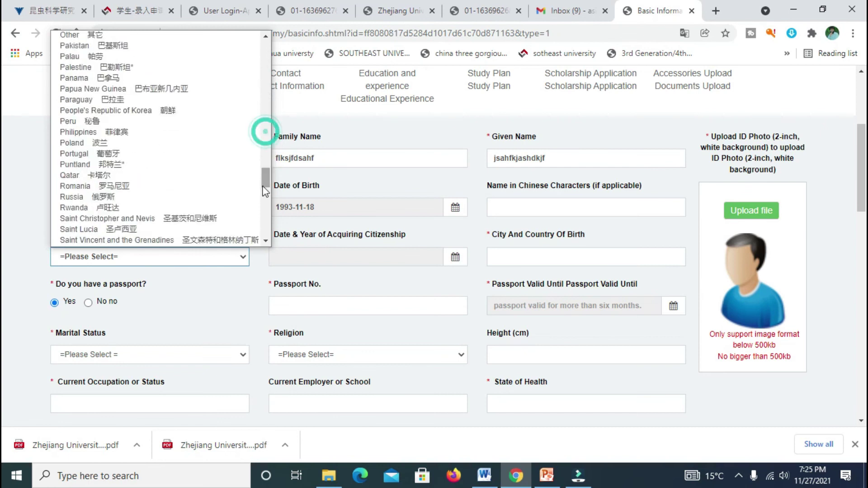
pyautogui.click(321, 258)
pyautogui.click(416, 299)
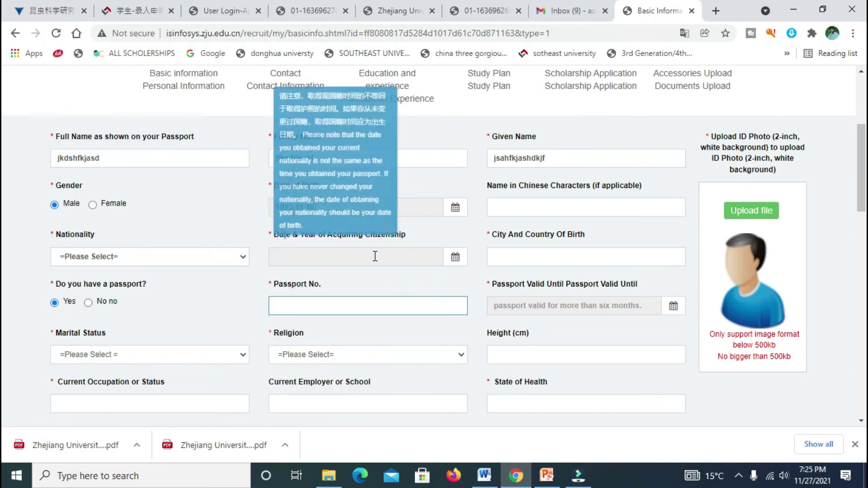
# Check the calendar and the guidance note for the date of acquiring citizenship.
pyautogui.click(419, 257)
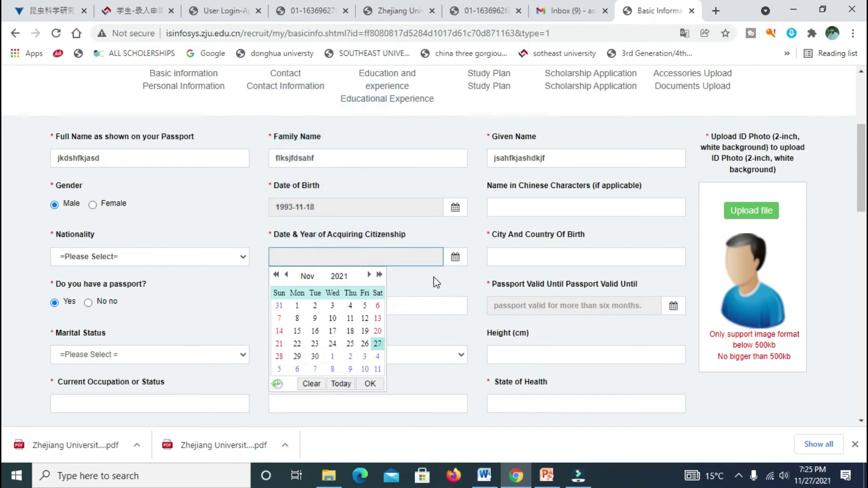
pyautogui.click(433, 276)
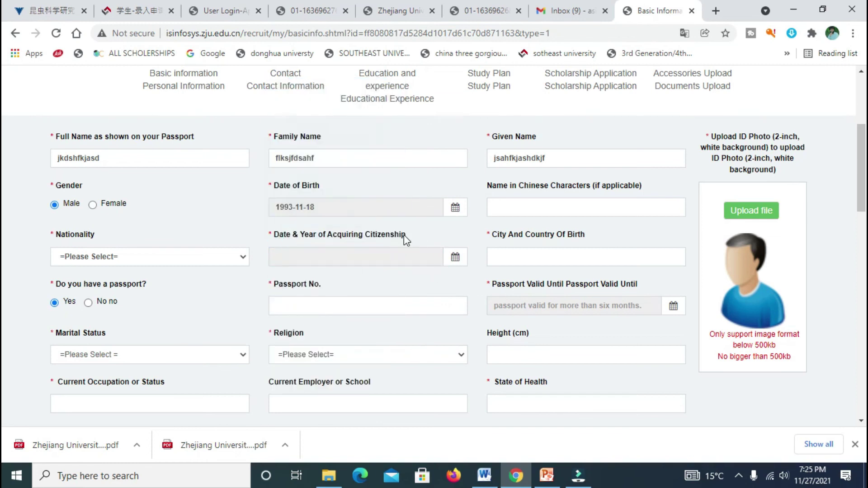
pyautogui.moveTo(316, 253)
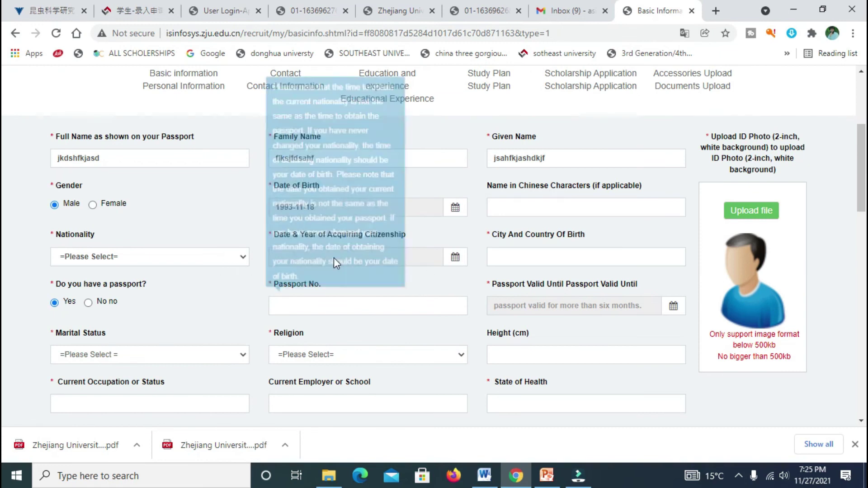
# Look over the nationality choices again and the entry for city and country of birth, leaving both empty.
pyautogui.click(239, 259)
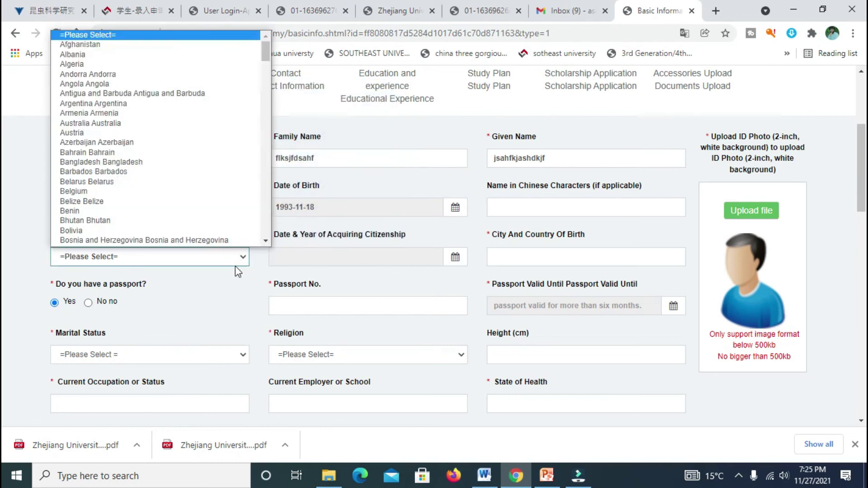
pyautogui.click(234, 270)
pyautogui.click(564, 250)
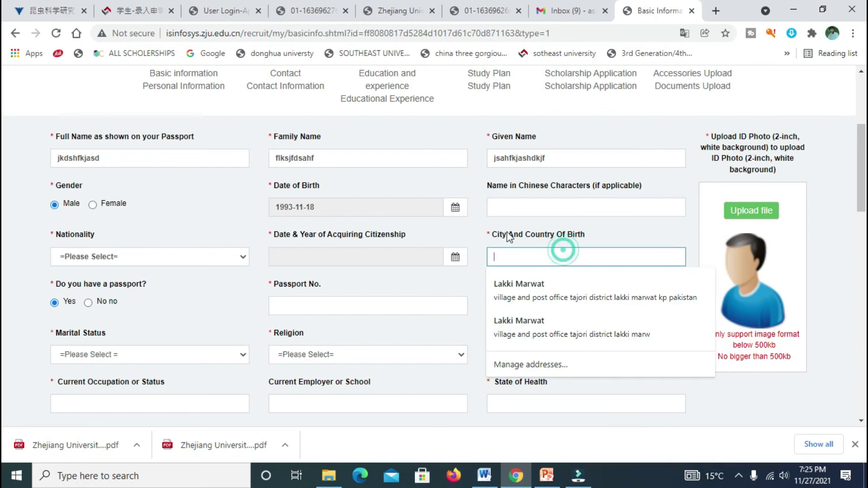
pyautogui.click(456, 239)
pyautogui.click(538, 256)
pyautogui.click(234, 255)
pyautogui.scroll(-1, 178, 241)
pyautogui.click(244, 302)
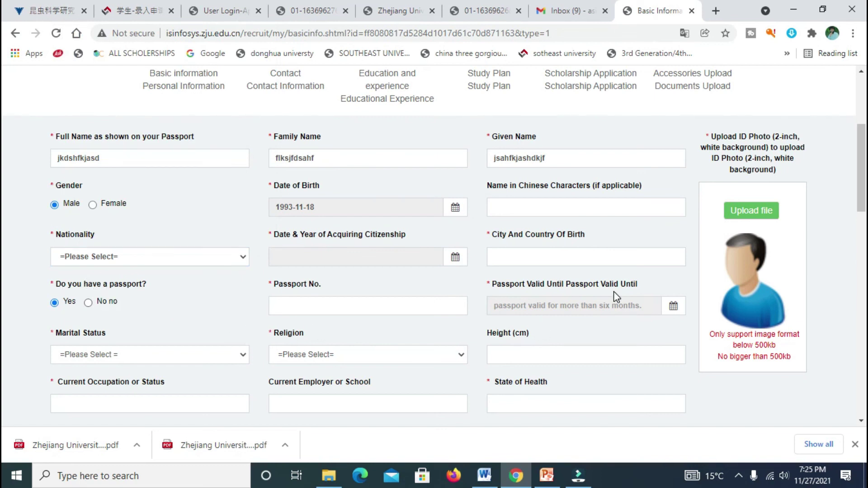
# Check the passport expiry date entry and review the remaining personal information and family member fields of the form.
pyautogui.click(606, 306)
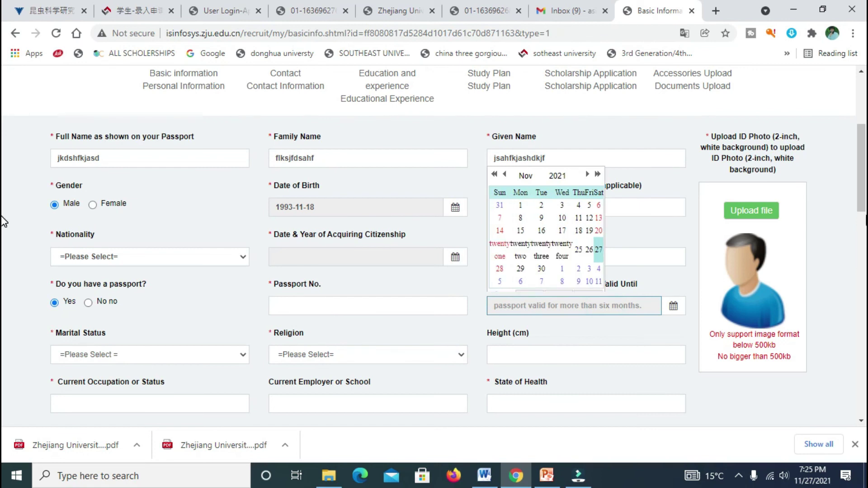
pyautogui.scroll(-7, 3, 222)
pyautogui.scroll(5, 4, 181)
pyautogui.scroll(1, 3, 151)
pyautogui.scroll(-2, 3, 156)
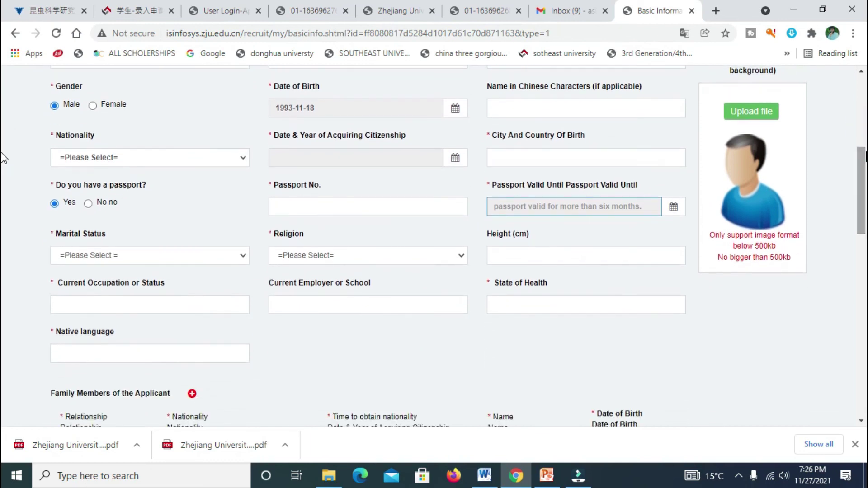
pyautogui.scroll(-3, 4, 163)
pyautogui.scroll(-6, 5, 174)
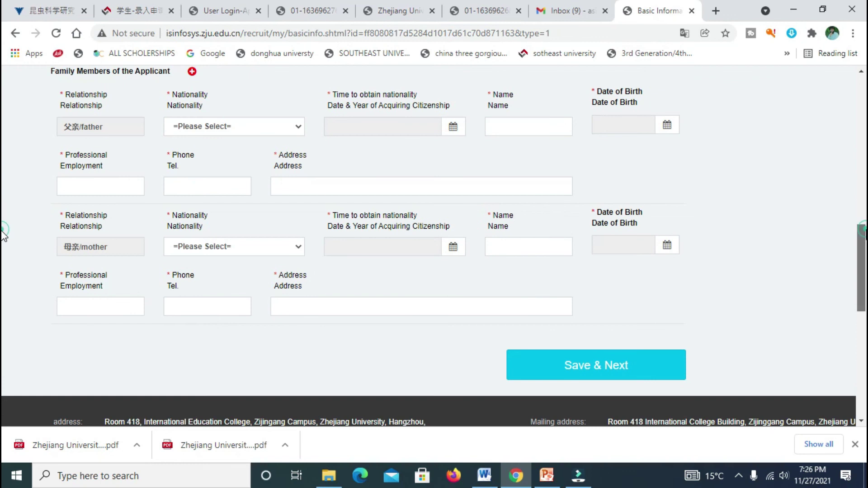
pyautogui.scroll(-1, 4, 234)
pyautogui.scroll(12, 4, 238)
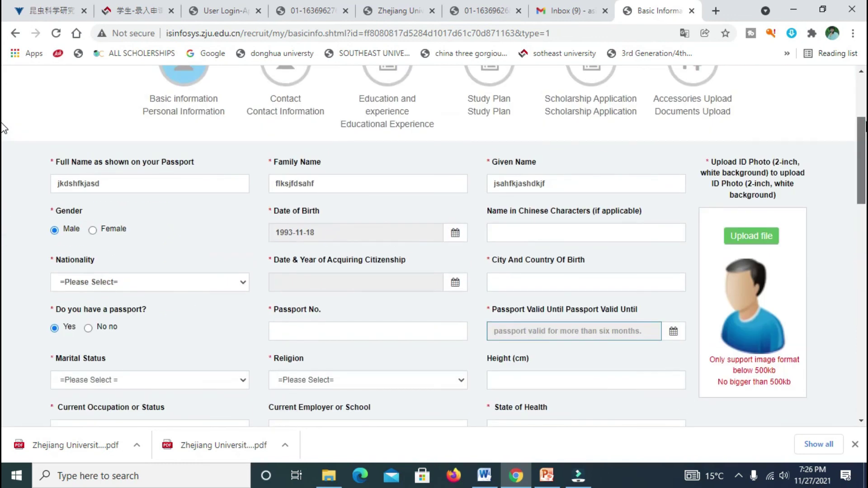
pyautogui.scroll(2, 4, 105)
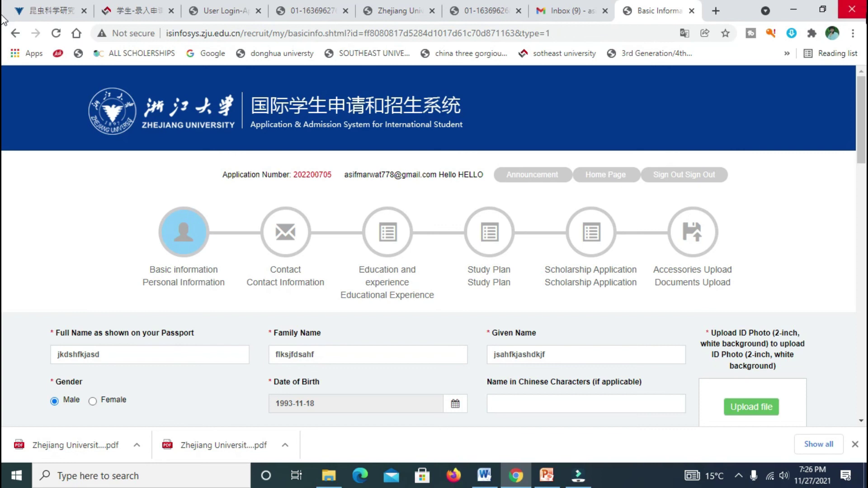
# Switch to the PowerPoint presentation showing the required documents slide.
pyautogui.moveTo(523, 283); pyautogui.dragTo(468, 267)
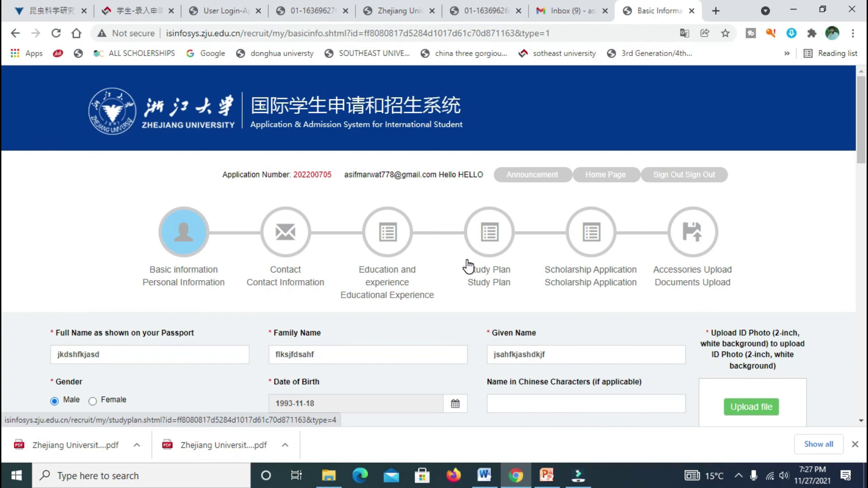
pyautogui.click(558, 475)
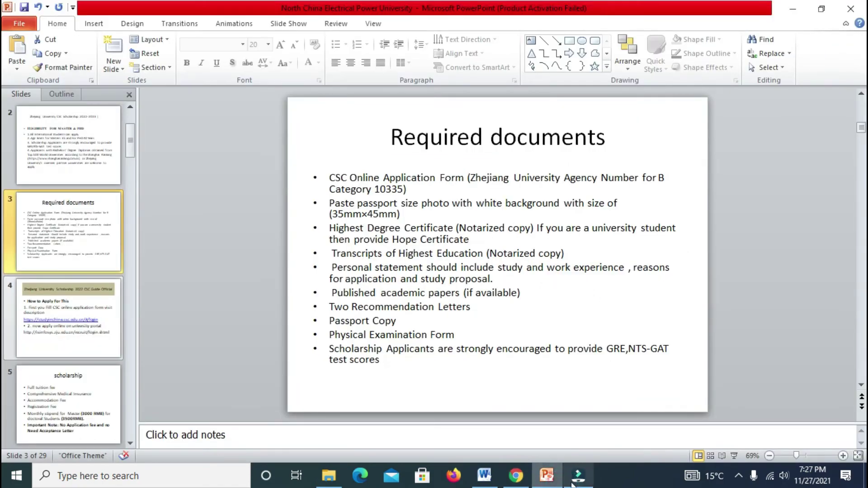